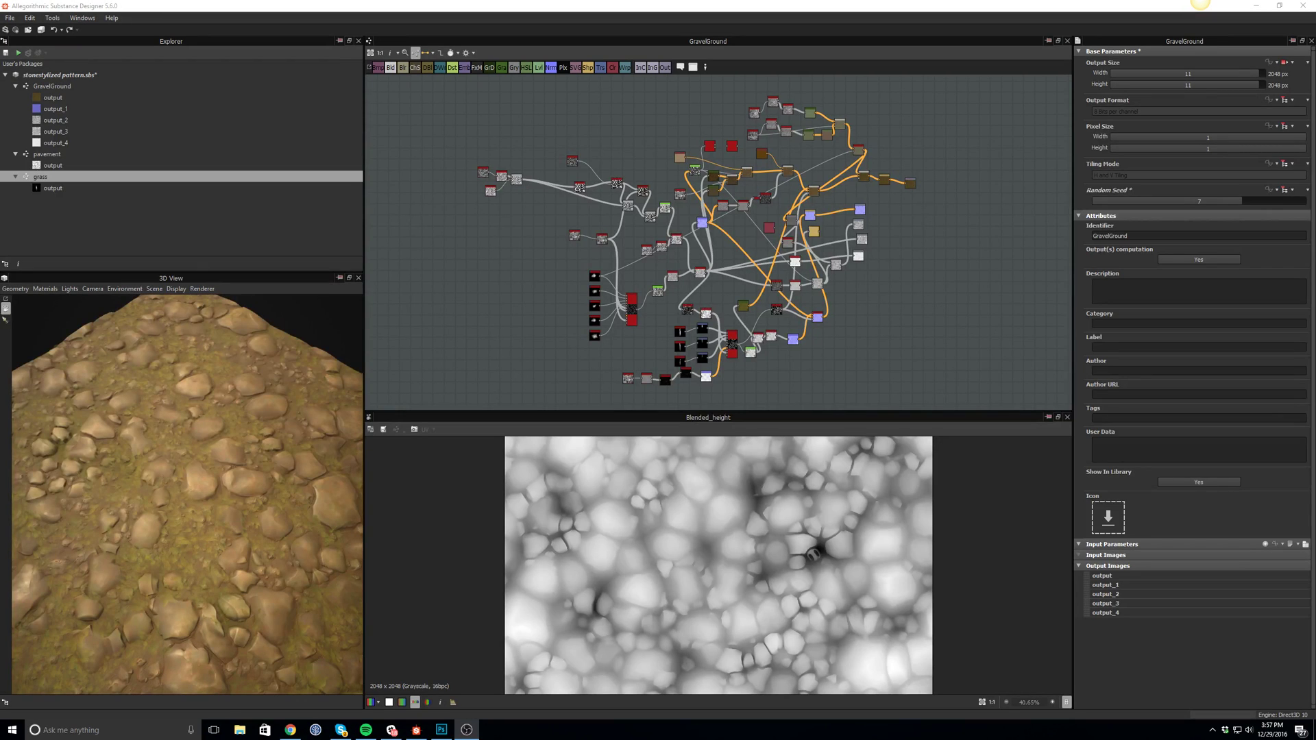
Frame and zoom in on the three leftmost pattern nodes of the GravelGround graph.
click(523, 320)
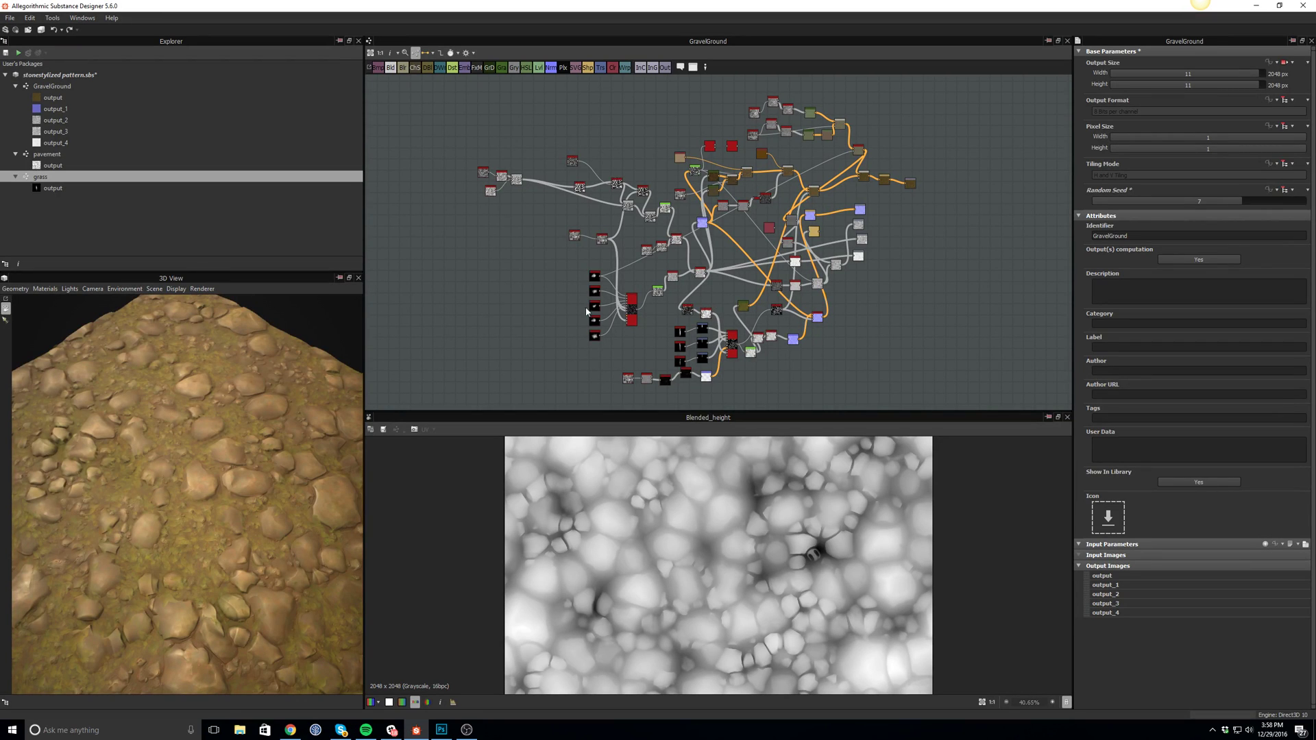
middle_drag(879, 271, 867, 259)
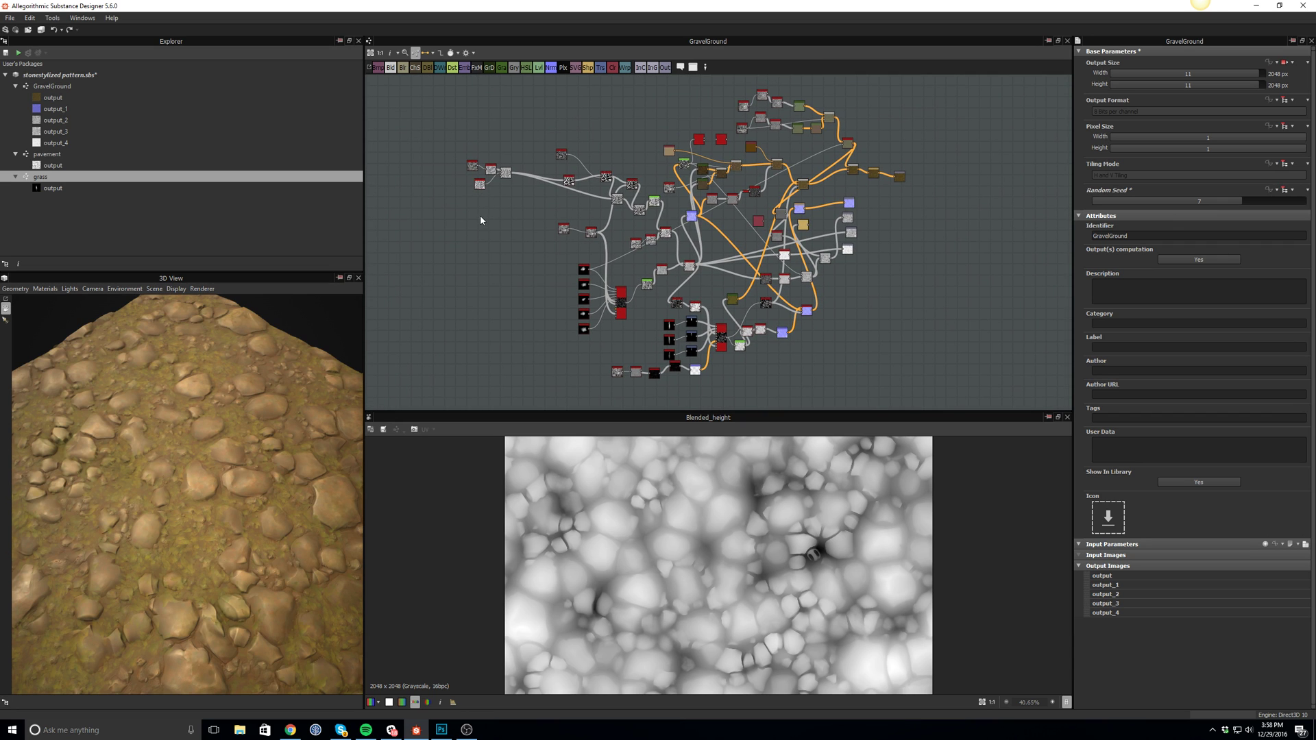
middle_drag(483, 223, 496, 235)
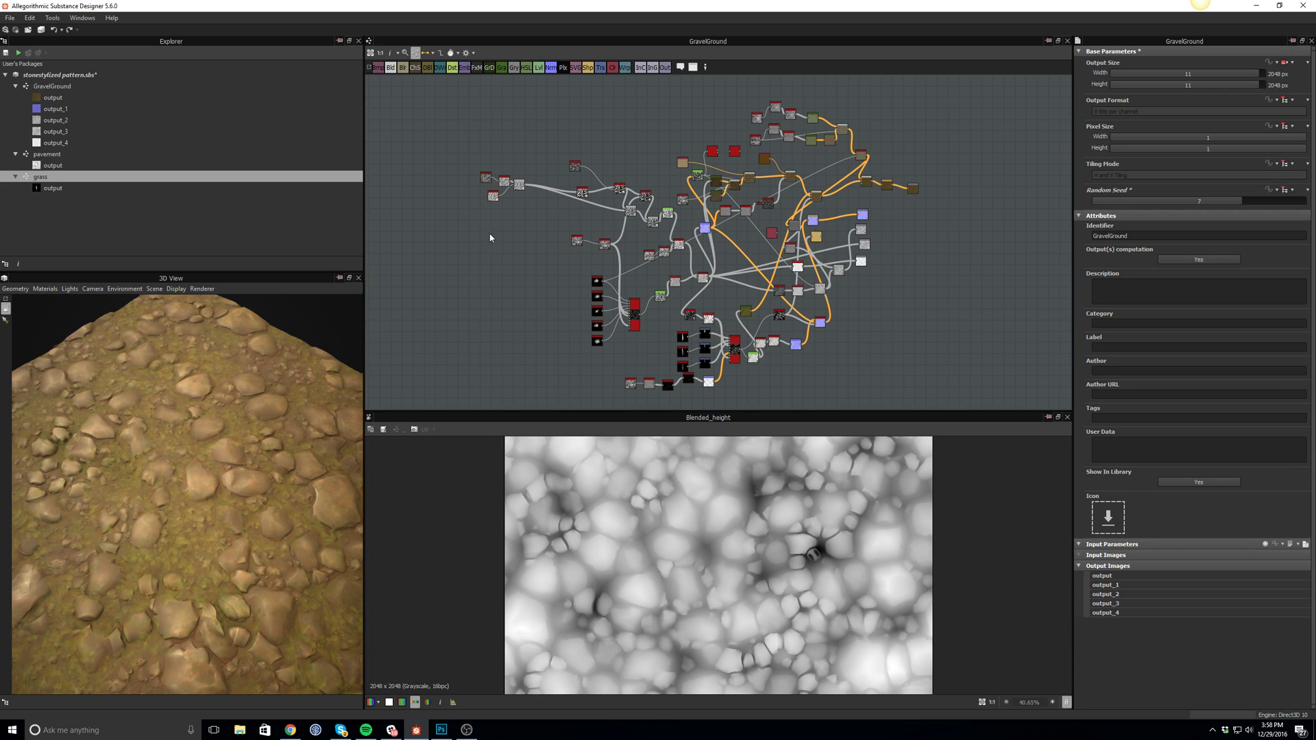
drag(465, 146, 520, 220)
scroll(518, 257, up, 3)
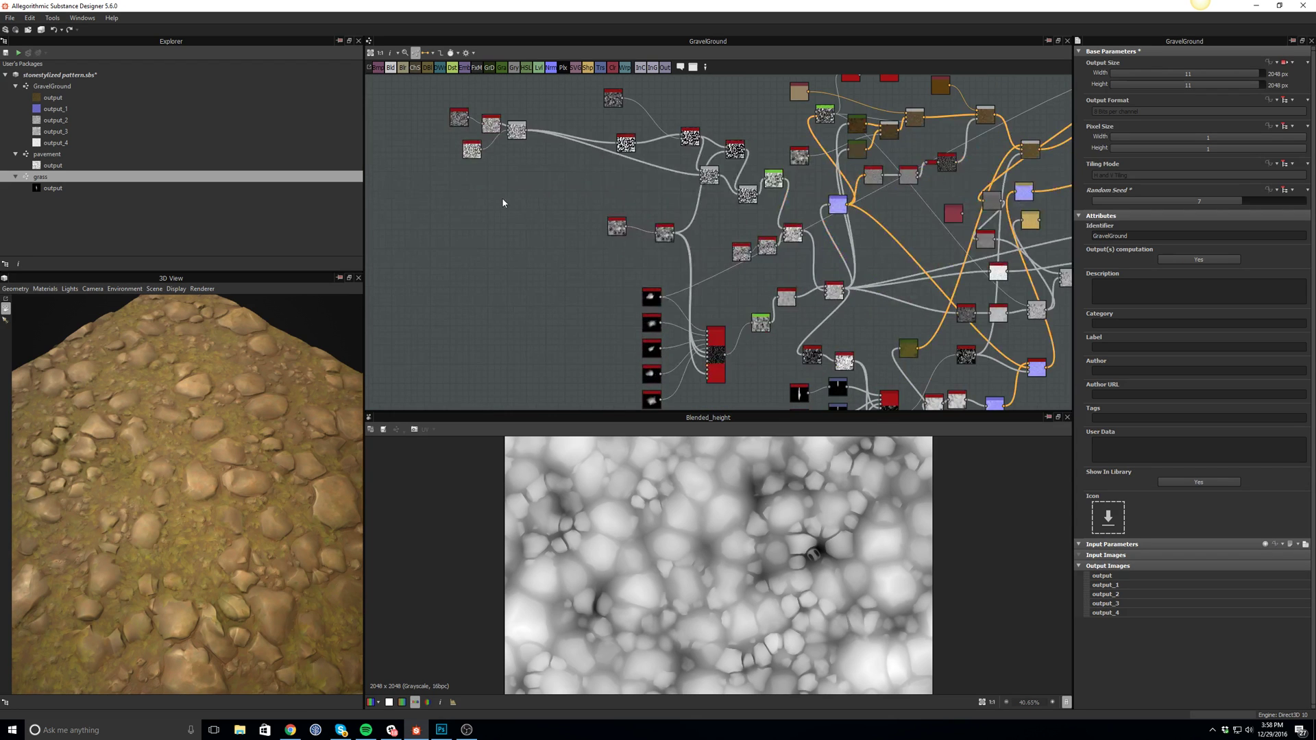
middle_drag(504, 202, 536, 293)
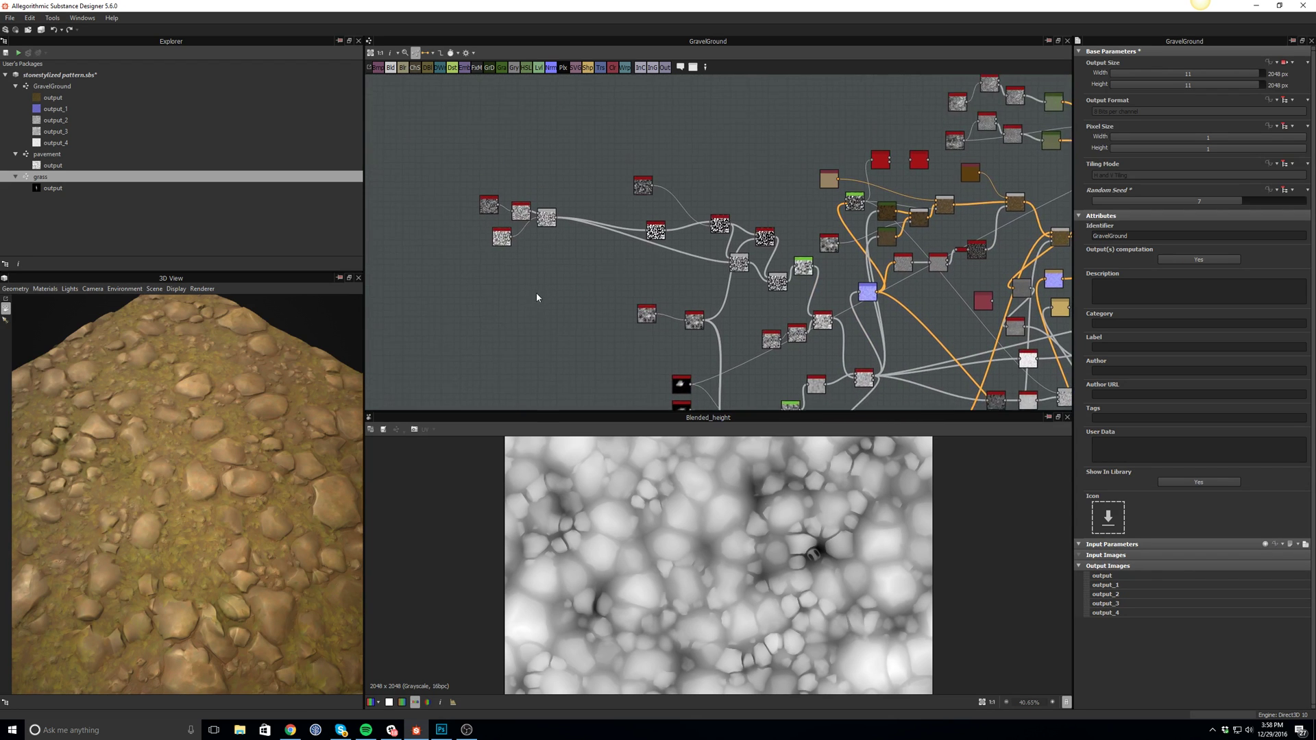
Preview the 12×12 pavement node (Position 0.33, Intensity 0.81), then select the pavement graph.
double_click(490, 217)
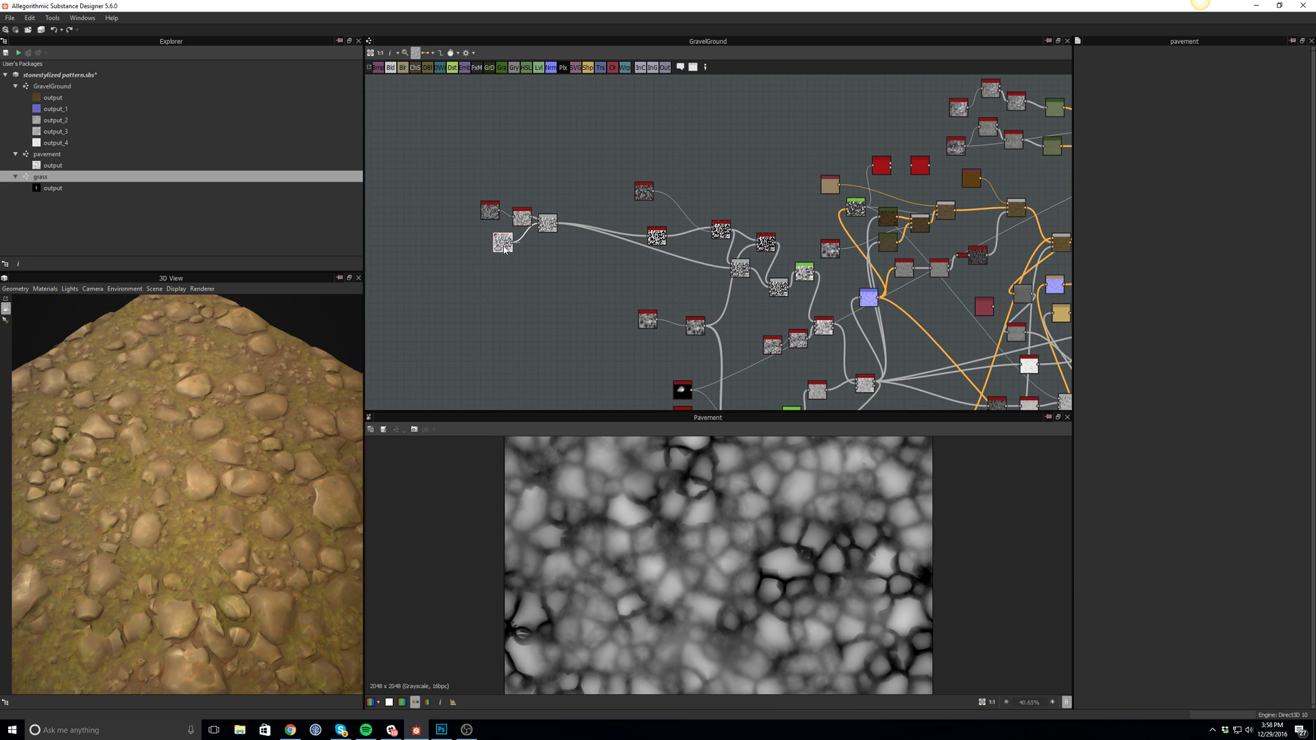
double_click(504, 245)
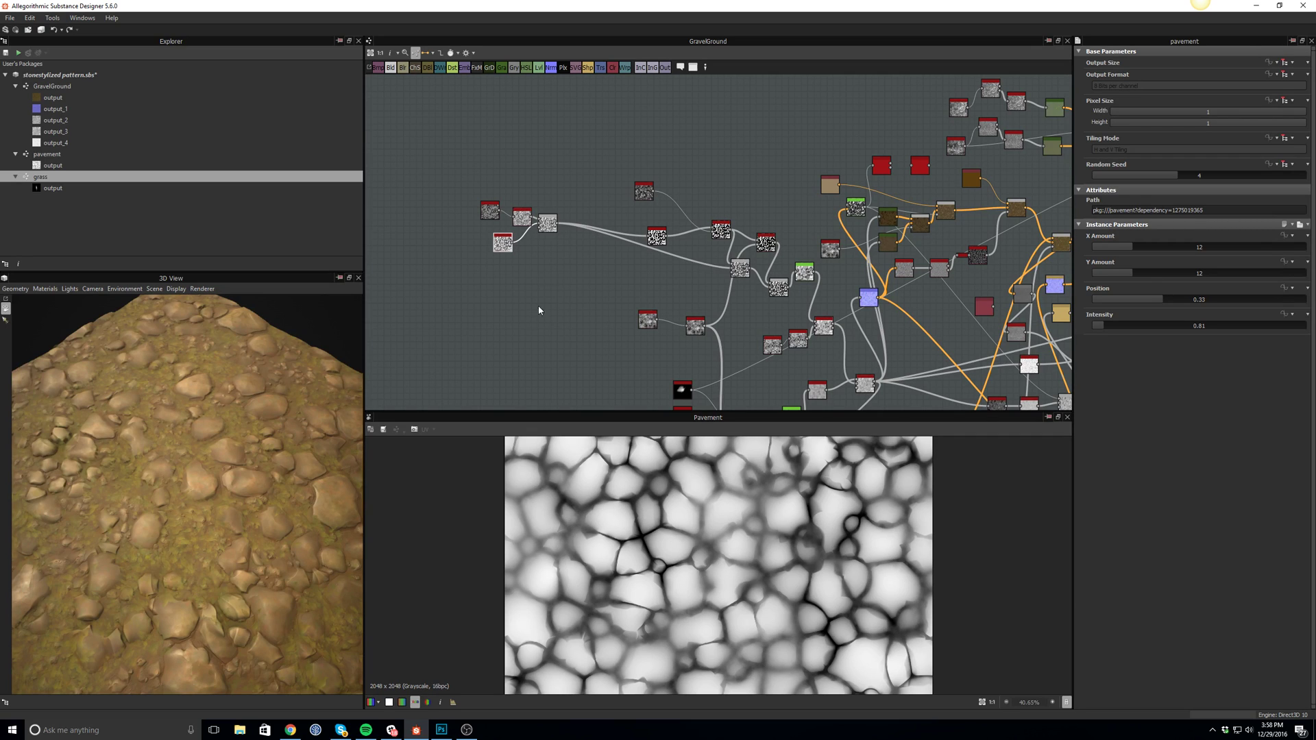
click(48, 155)
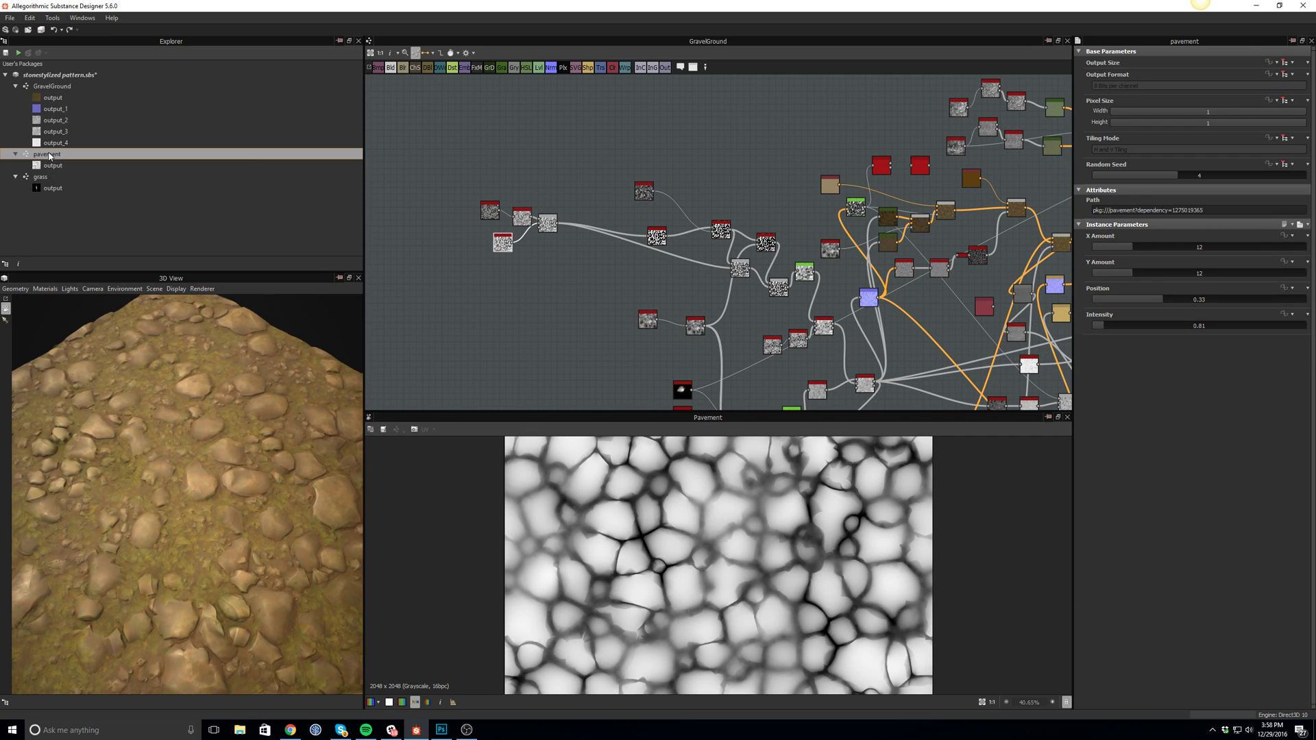
Open the pavement graph and preview its edge_detect and tile_sampler nodes.
double_click(75, 176)
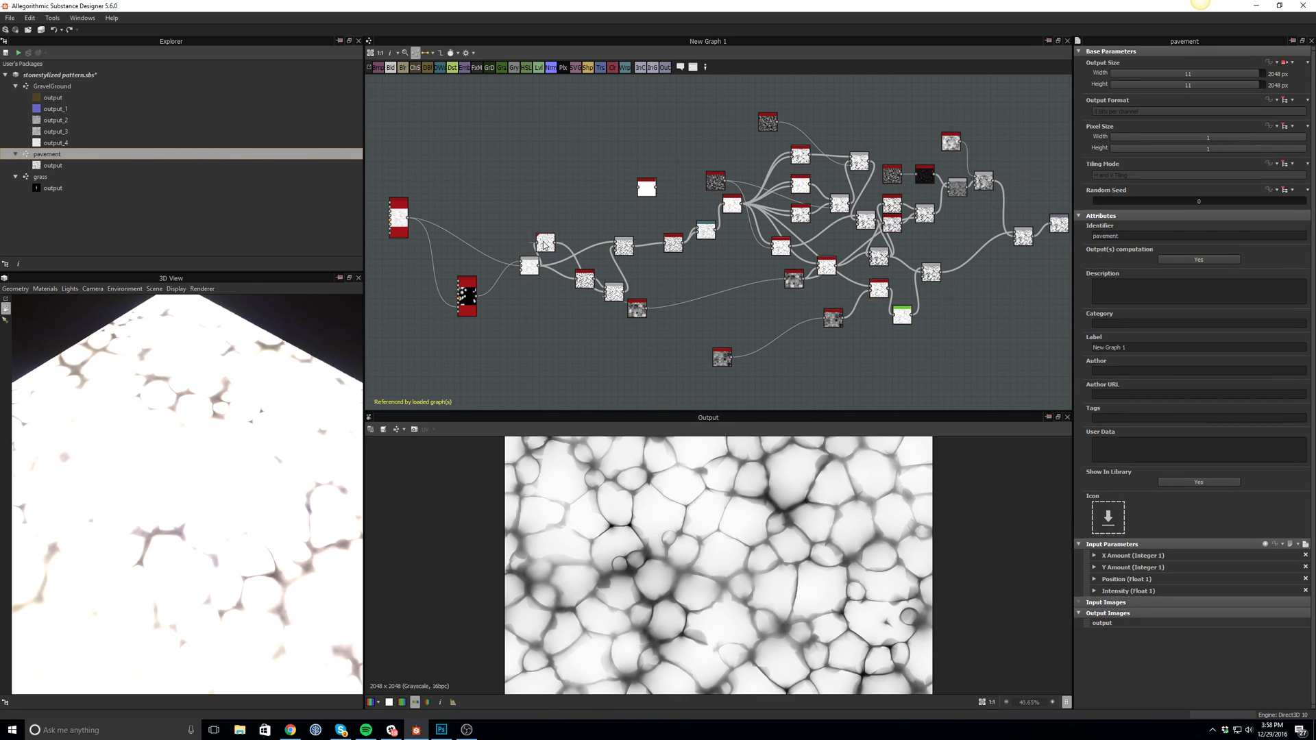
double_click(545, 243)
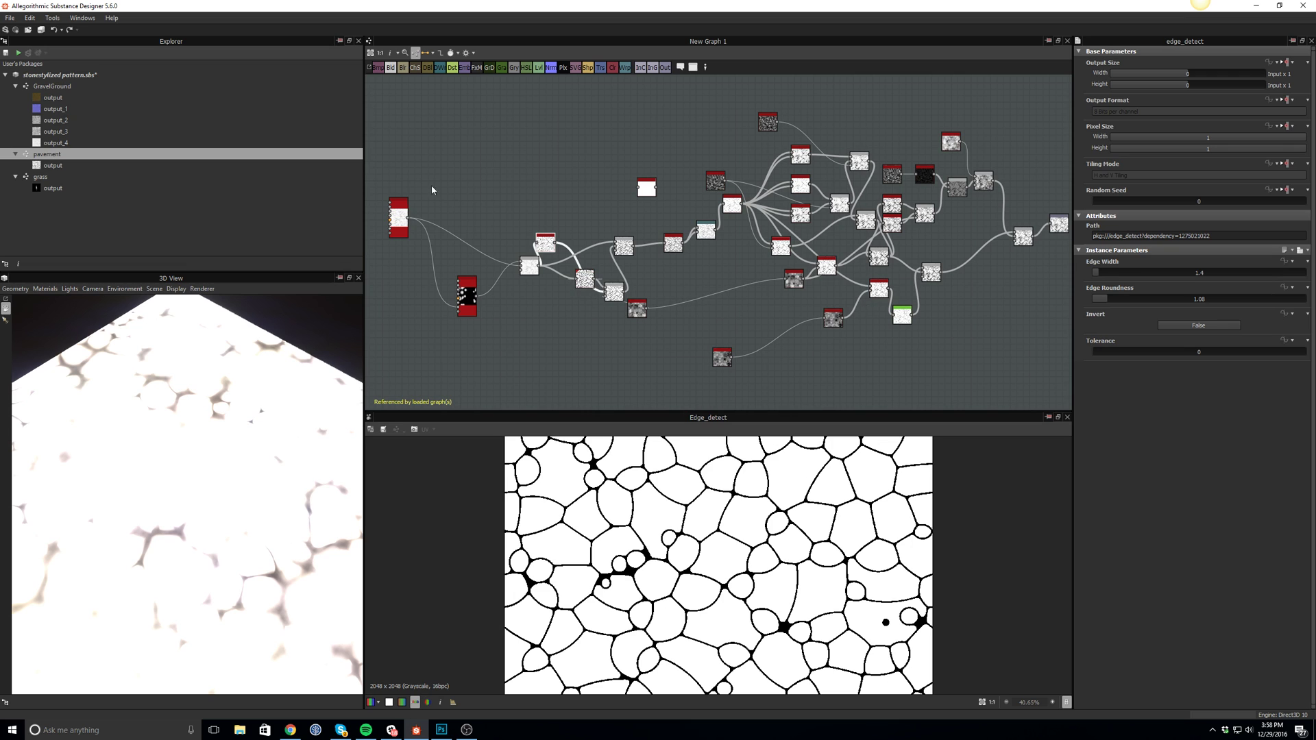
double_click(398, 213)
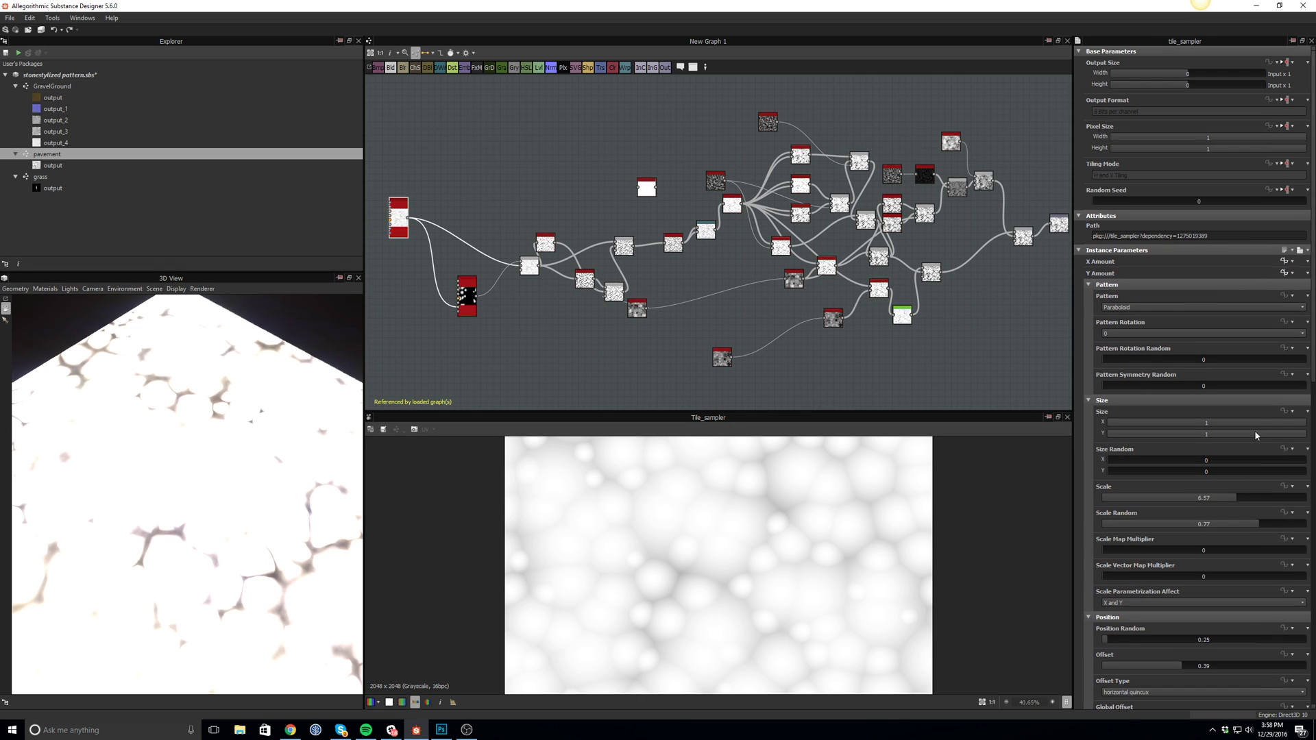
Preview the pavement graph's final output, then return to the GravelGround graph.
scroll(1200, 377, down, 5)
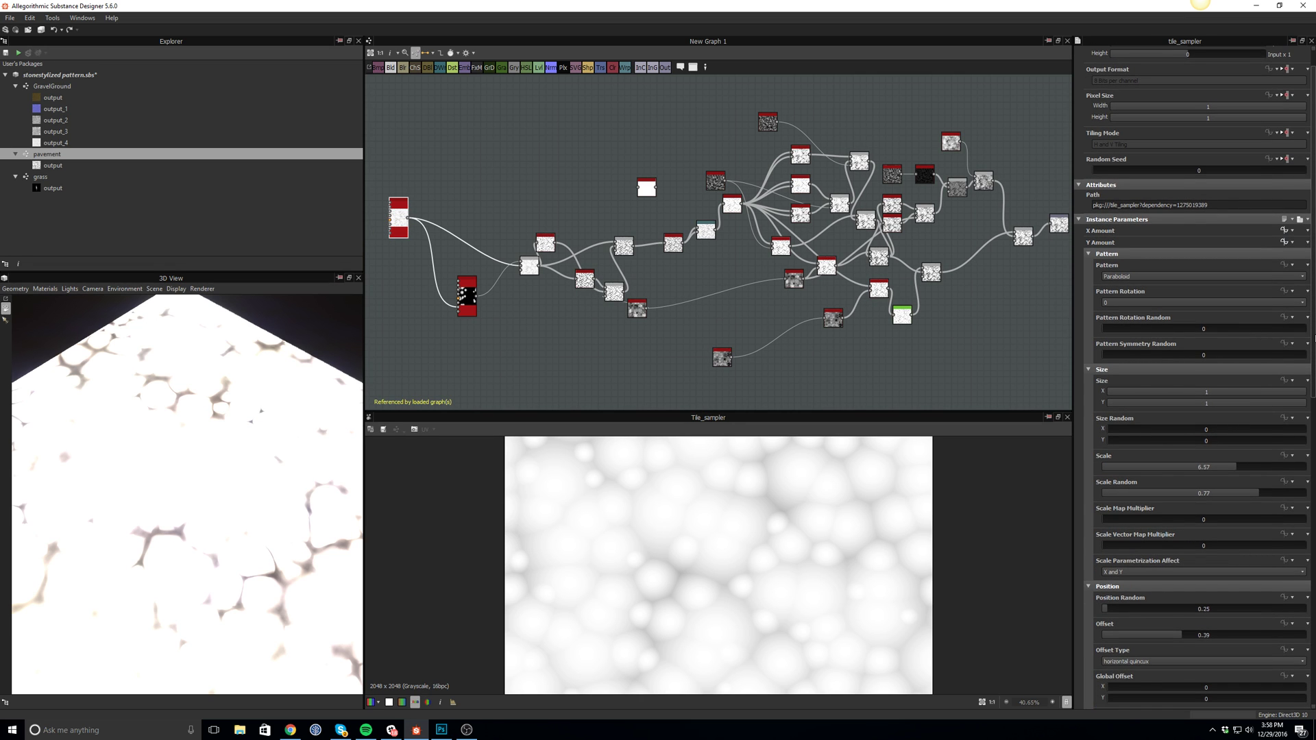
drag(1314, 440, 1314, 336)
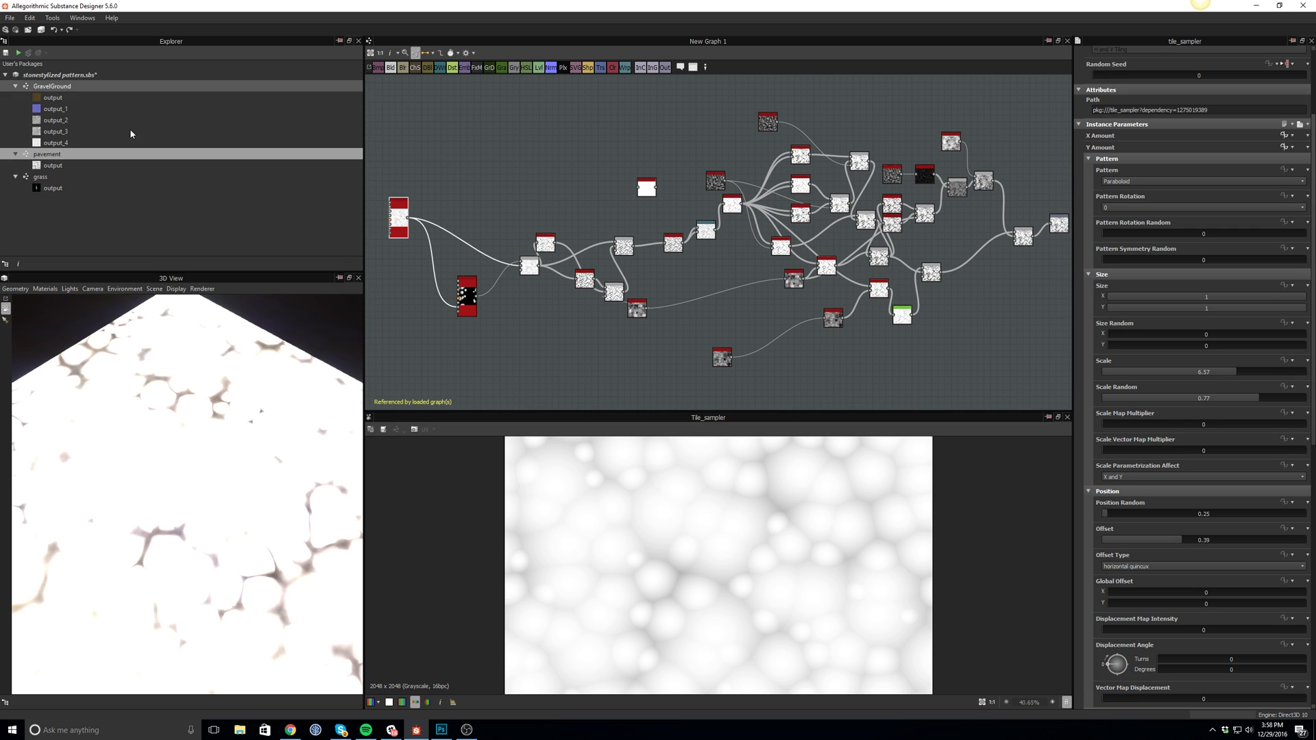
double_click(1060, 224)
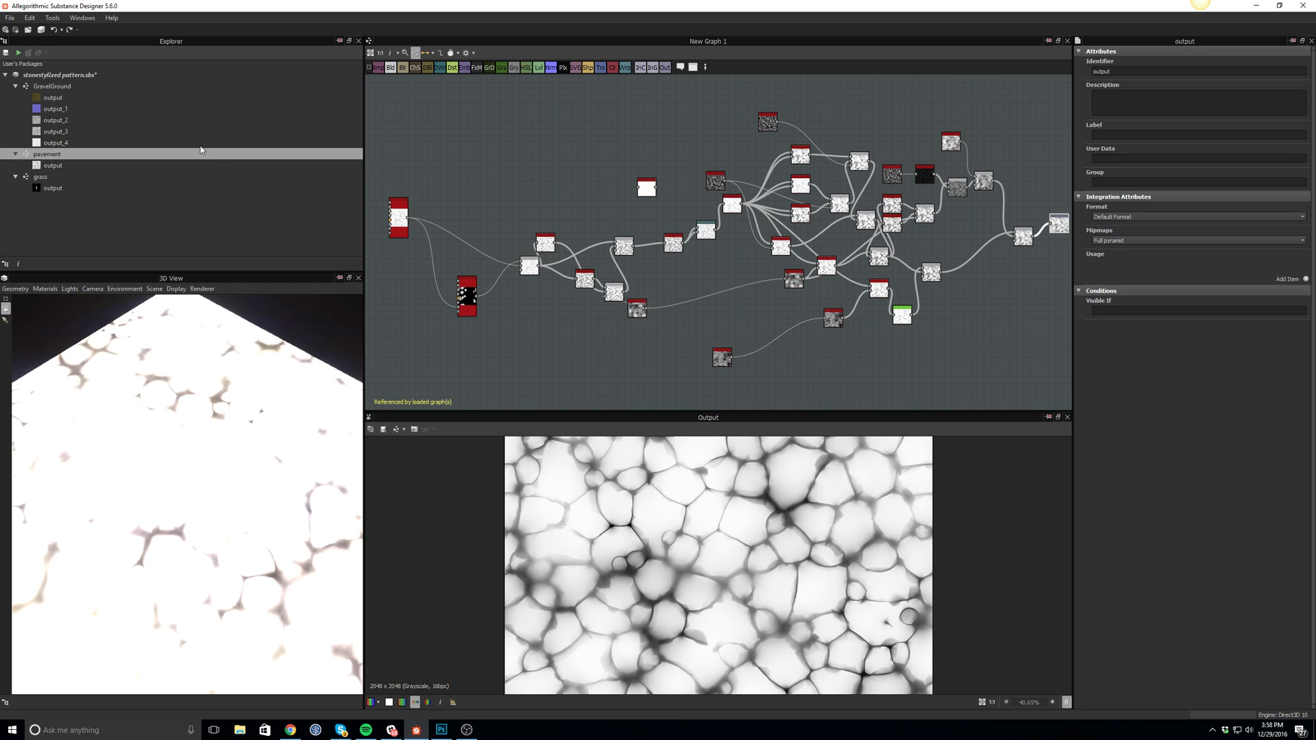
click(71, 87)
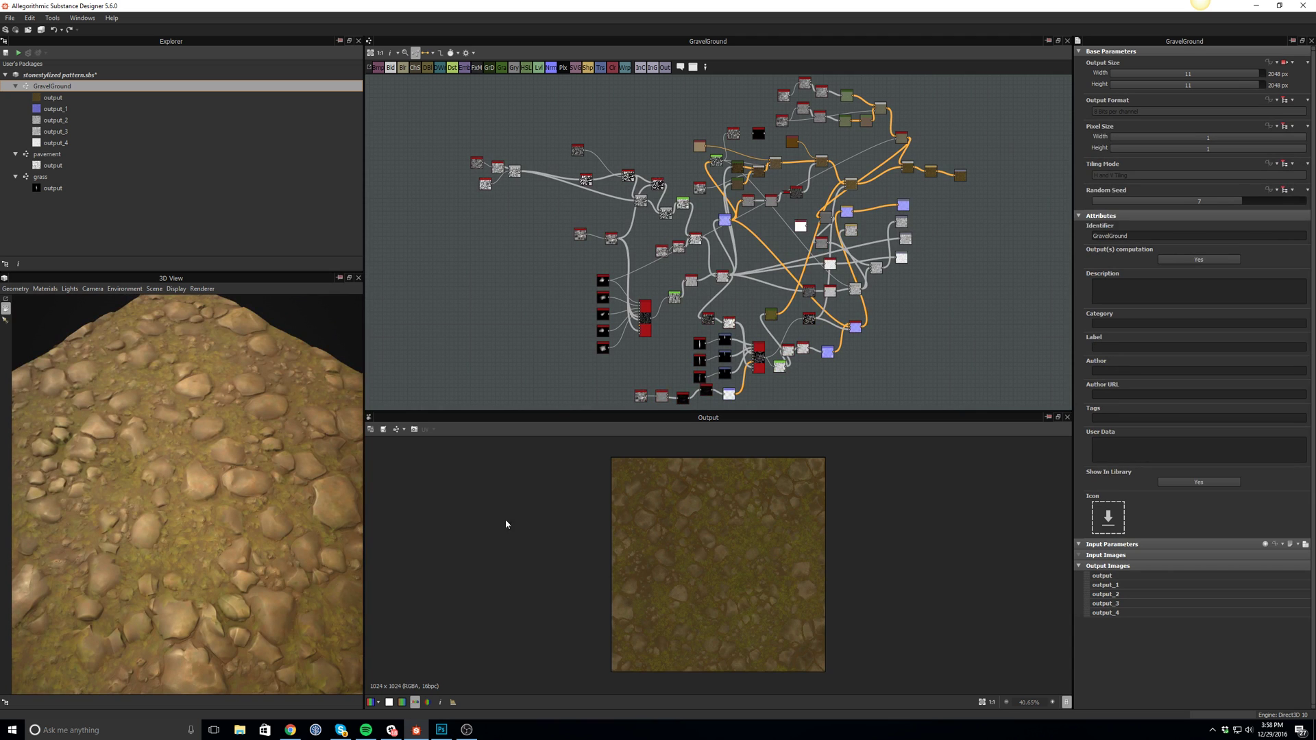
Preview the crack Blend, the height_blend, and the 23×22 pavement pattern feeding it.
scroll(540, 209, up, 3)
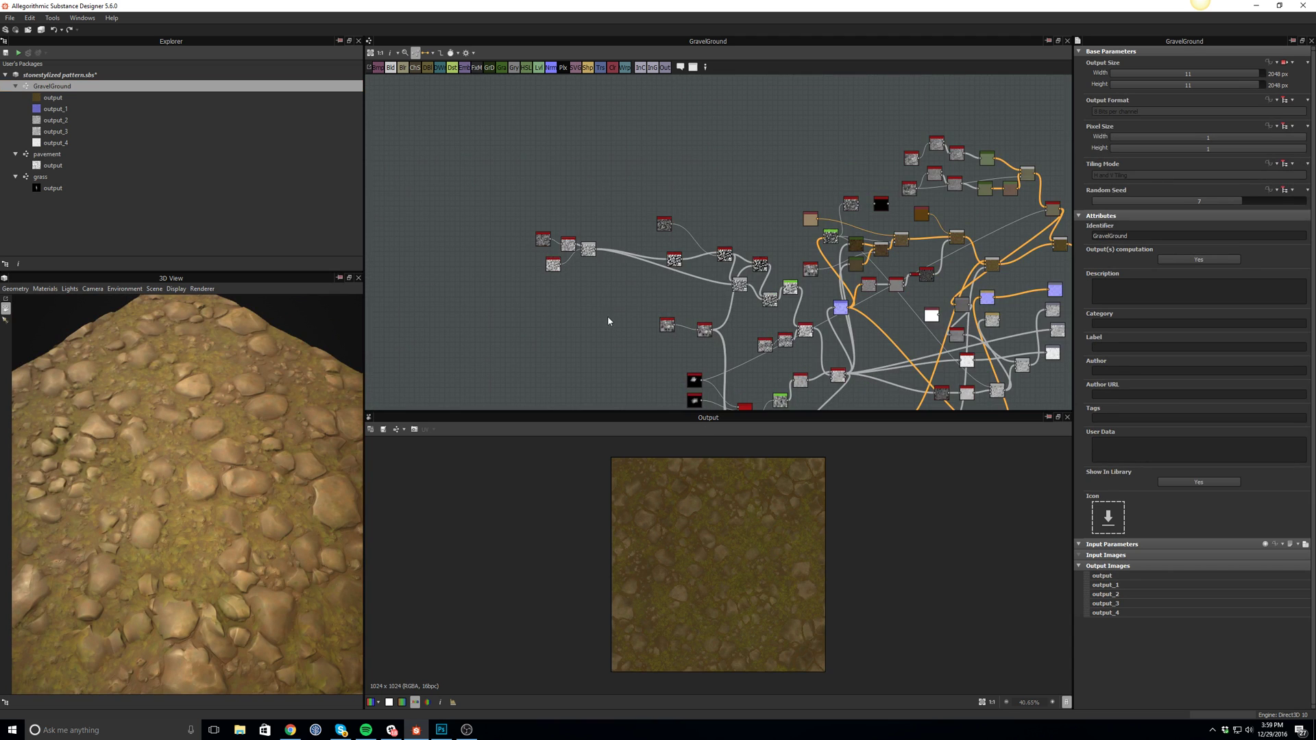
scroll(592, 309, up, 2)
click(586, 236)
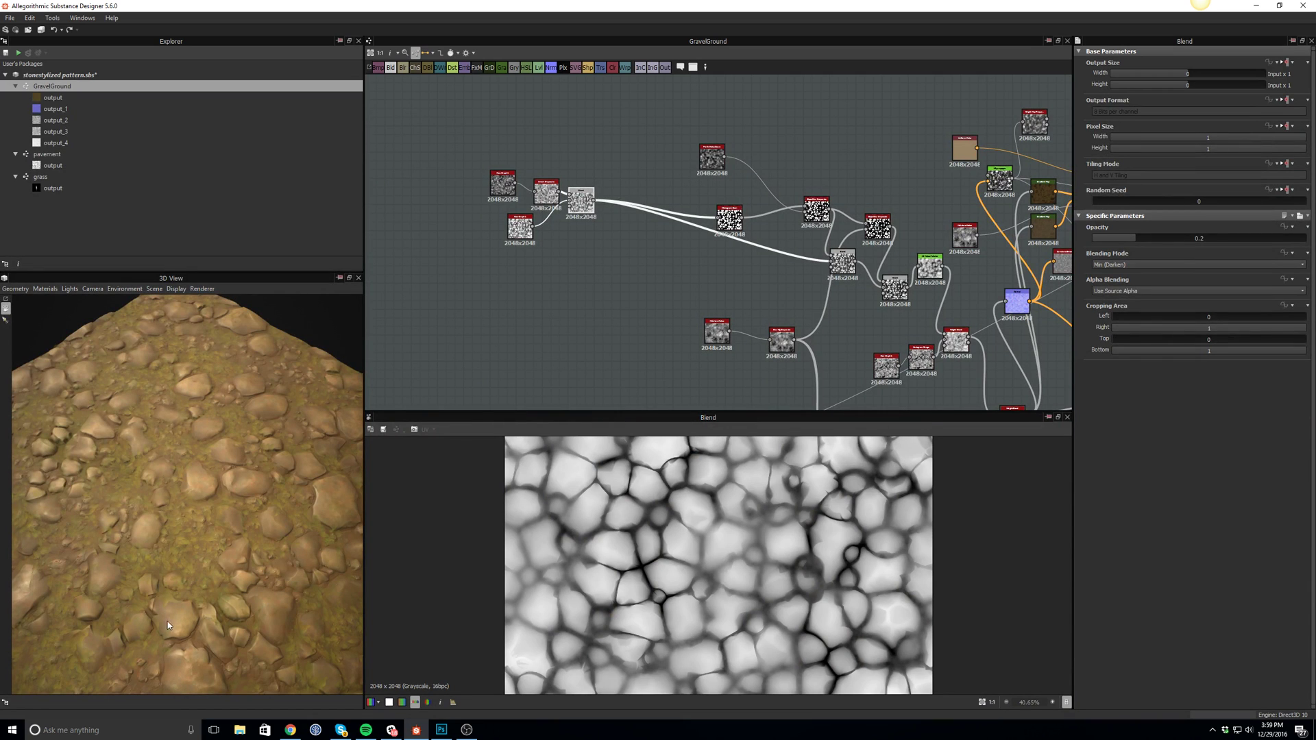
middle_drag(615, 281, 417, 206)
double_click(759, 257)
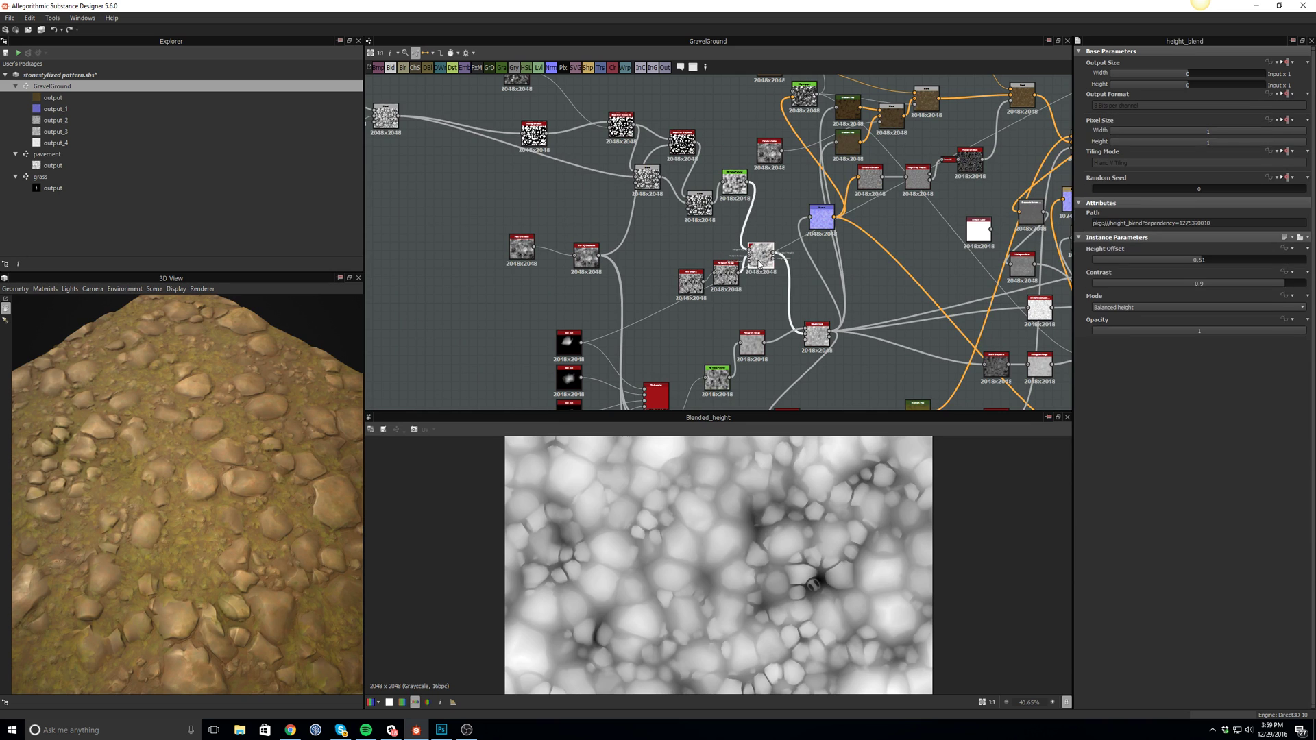
double_click(691, 281)
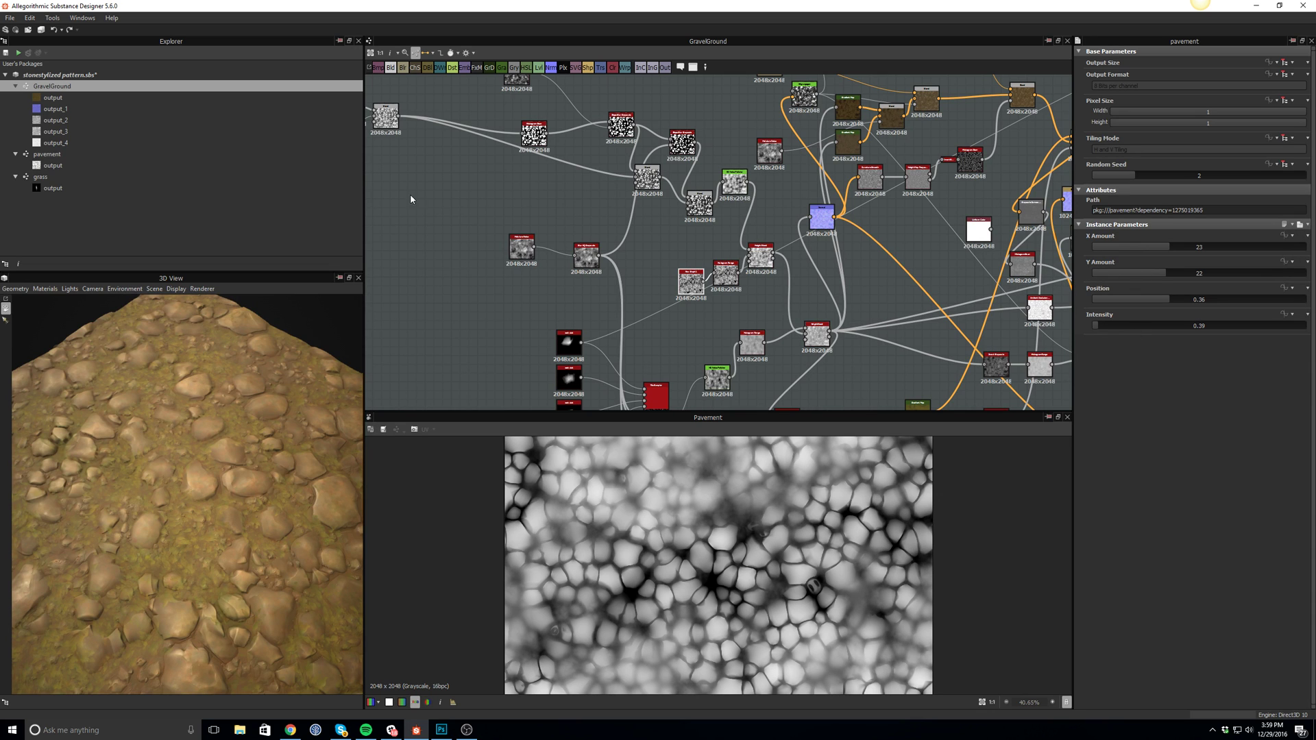
Try Position 0.48 on the 12×12 pavement node in 3D, then undo back to 0.33.
middle_drag(628, 277, 871, 366)
click(532, 178)
click(550, 223)
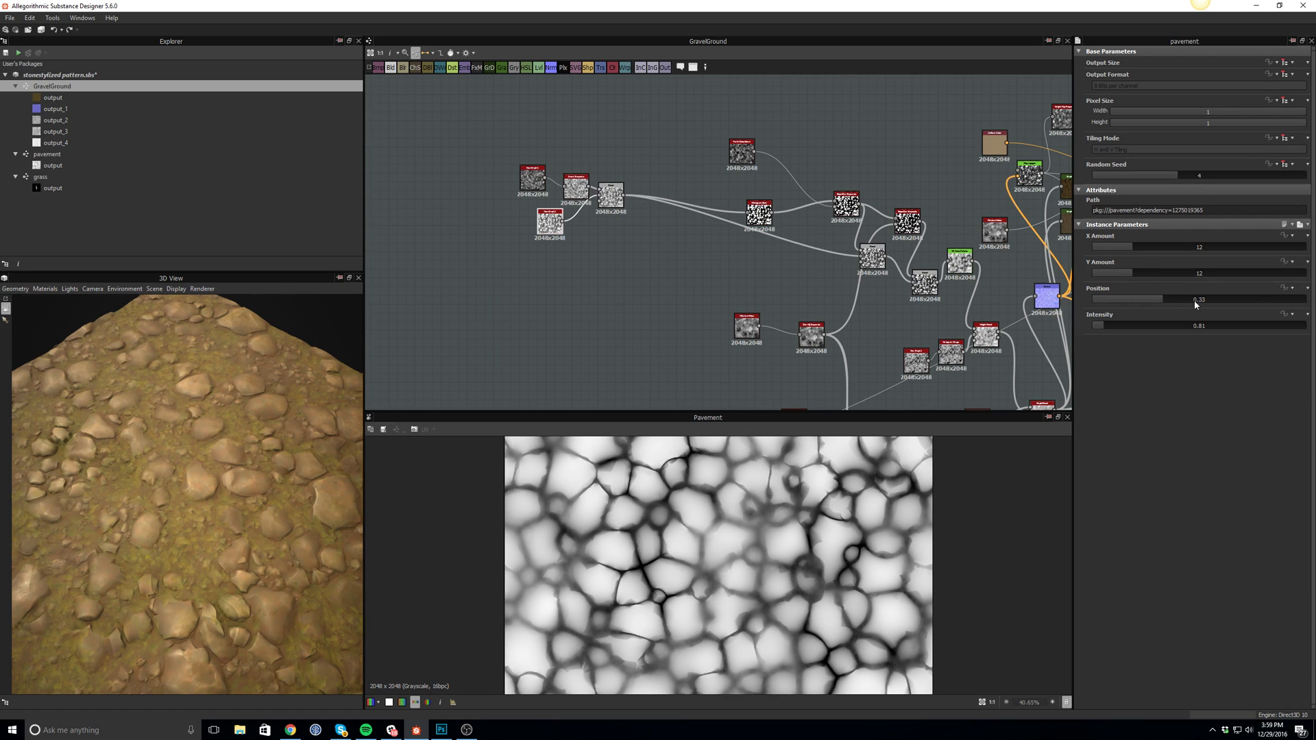
click(1196, 304)
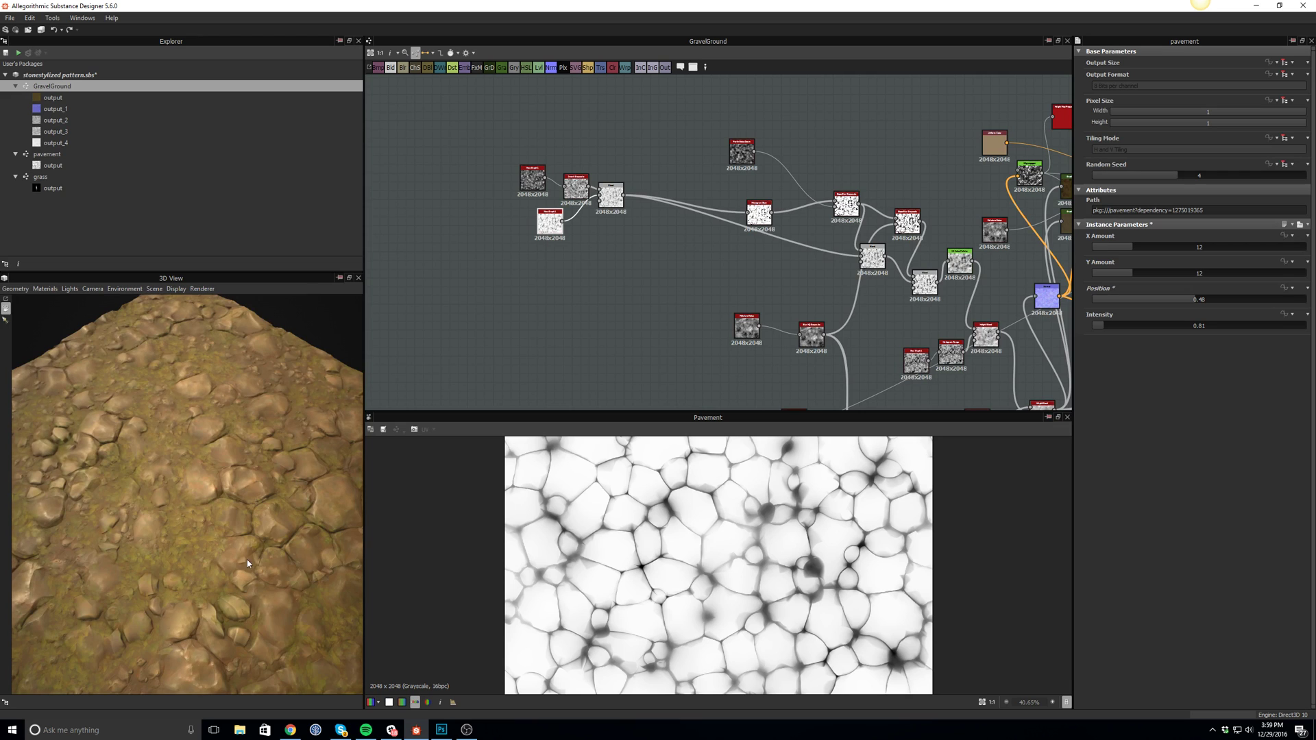
drag(251, 553, 250, 488)
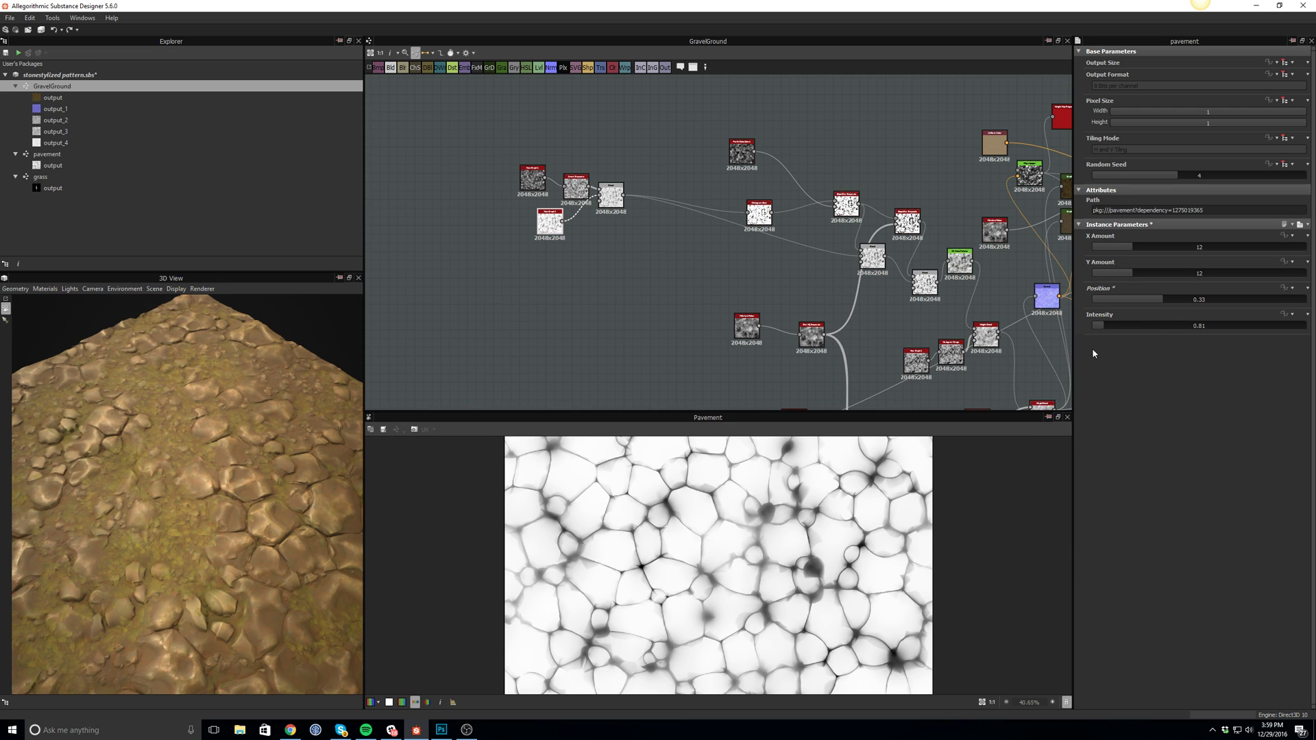
key(ctrl+z)
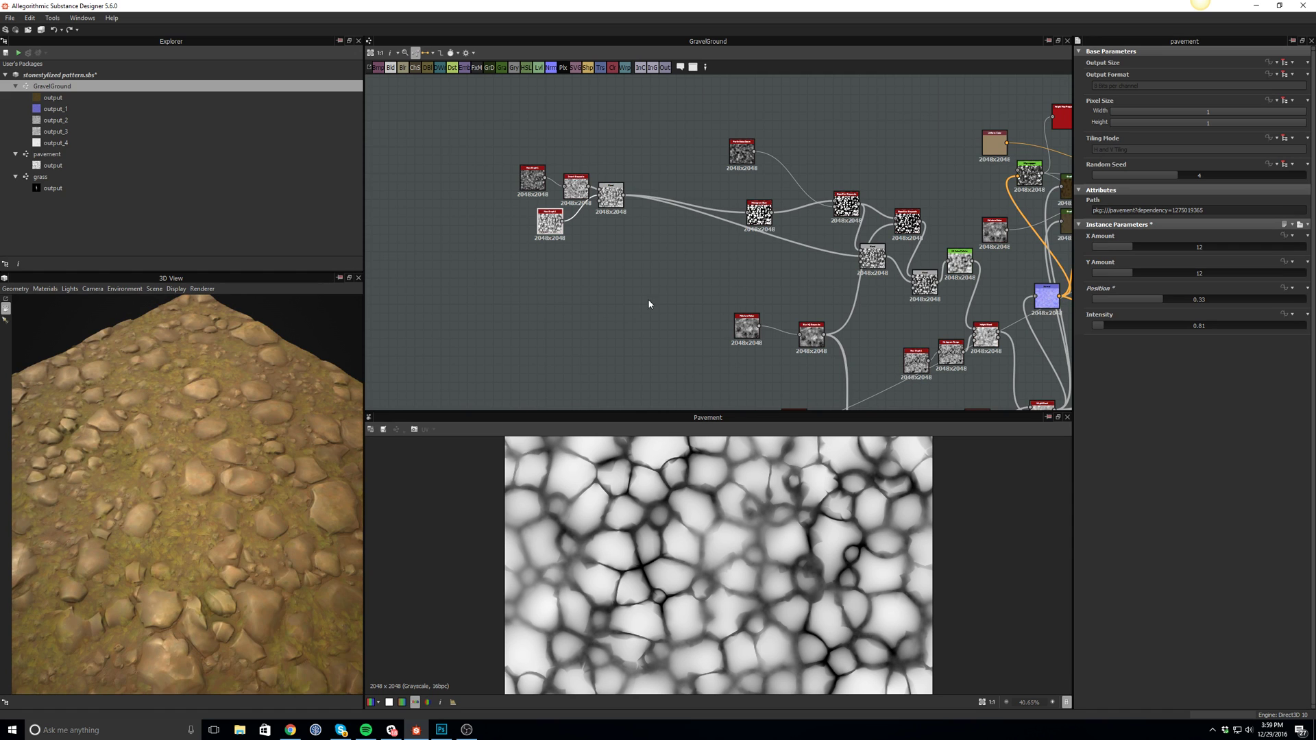
Compare the Invert Grayscale crack input with the Min (Darken) Blend at 0.2 opacity.
click(617, 194)
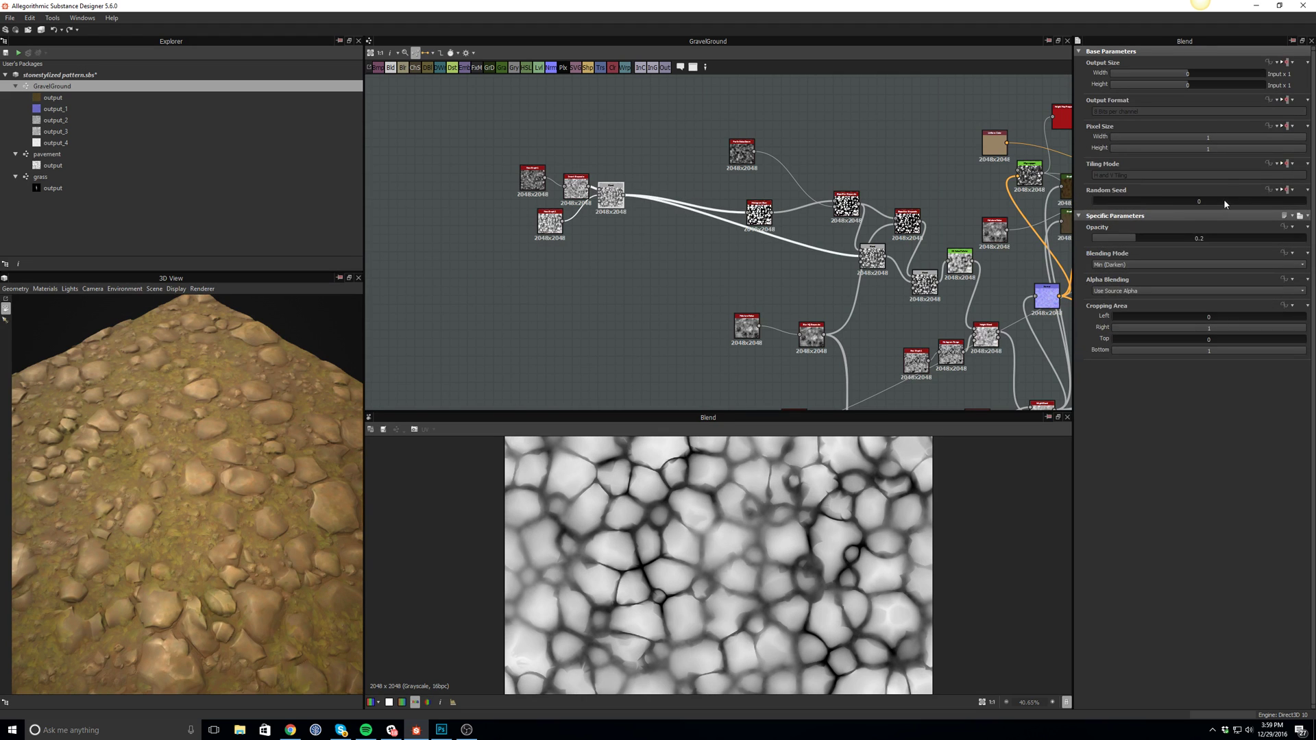
click(576, 186)
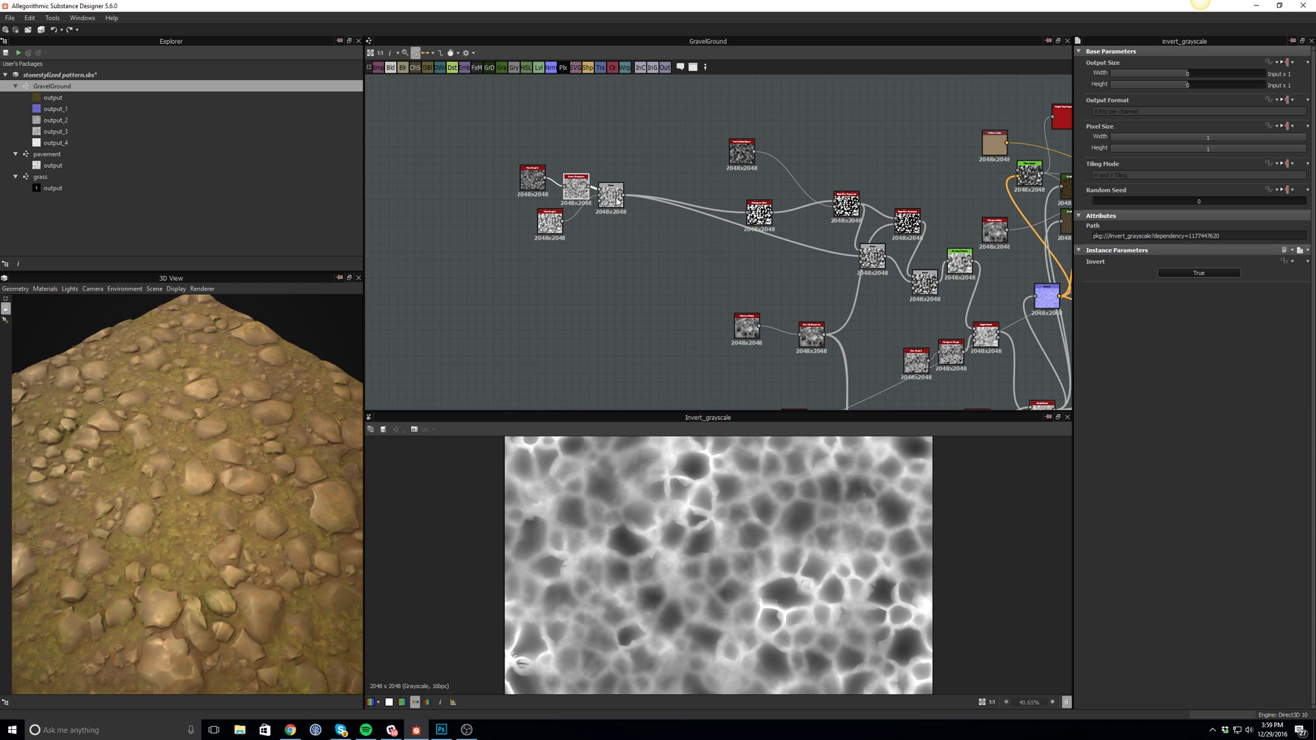
click(617, 199)
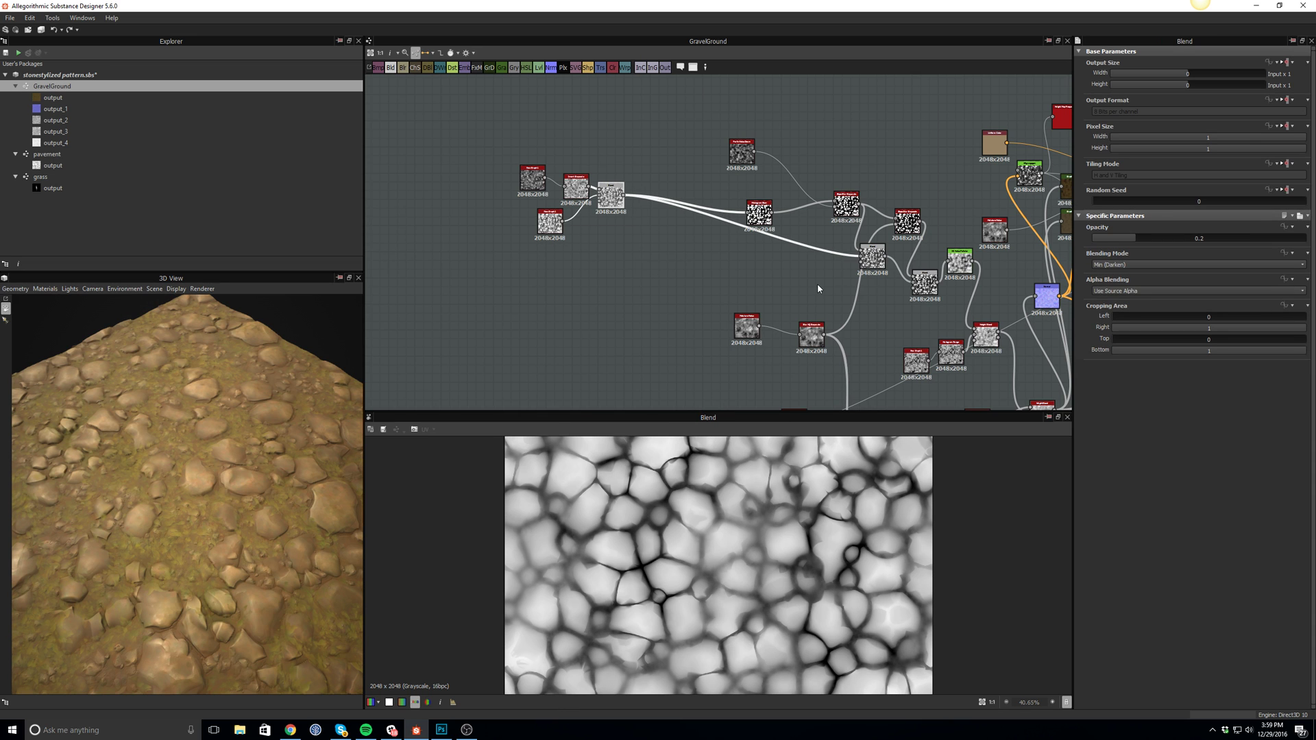
Preview the pebble-scattering Tile Sampler and the HB Noise Polisher, viewing the stones from above.
middle_drag(793, 274, 461, 173)
middle_drag(669, 267, 683, 165)
double_click(553, 312)
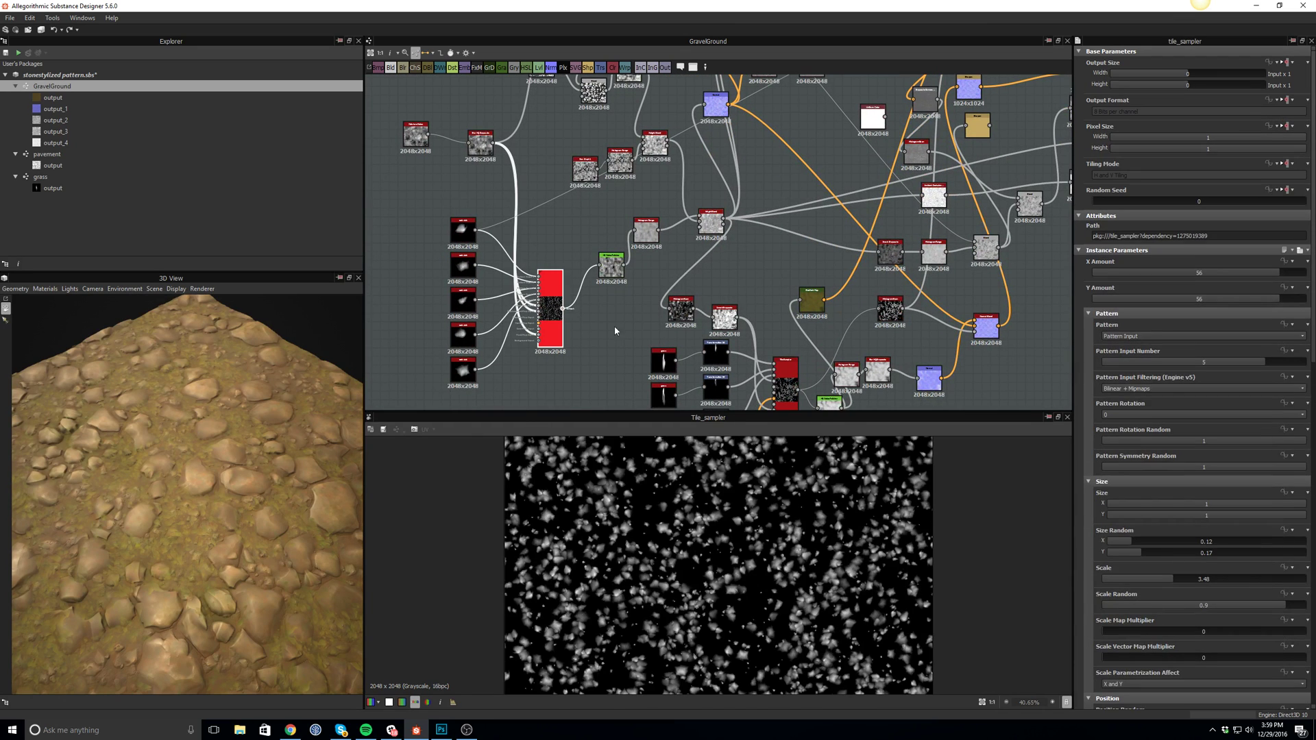
drag(273, 524, 193, 532)
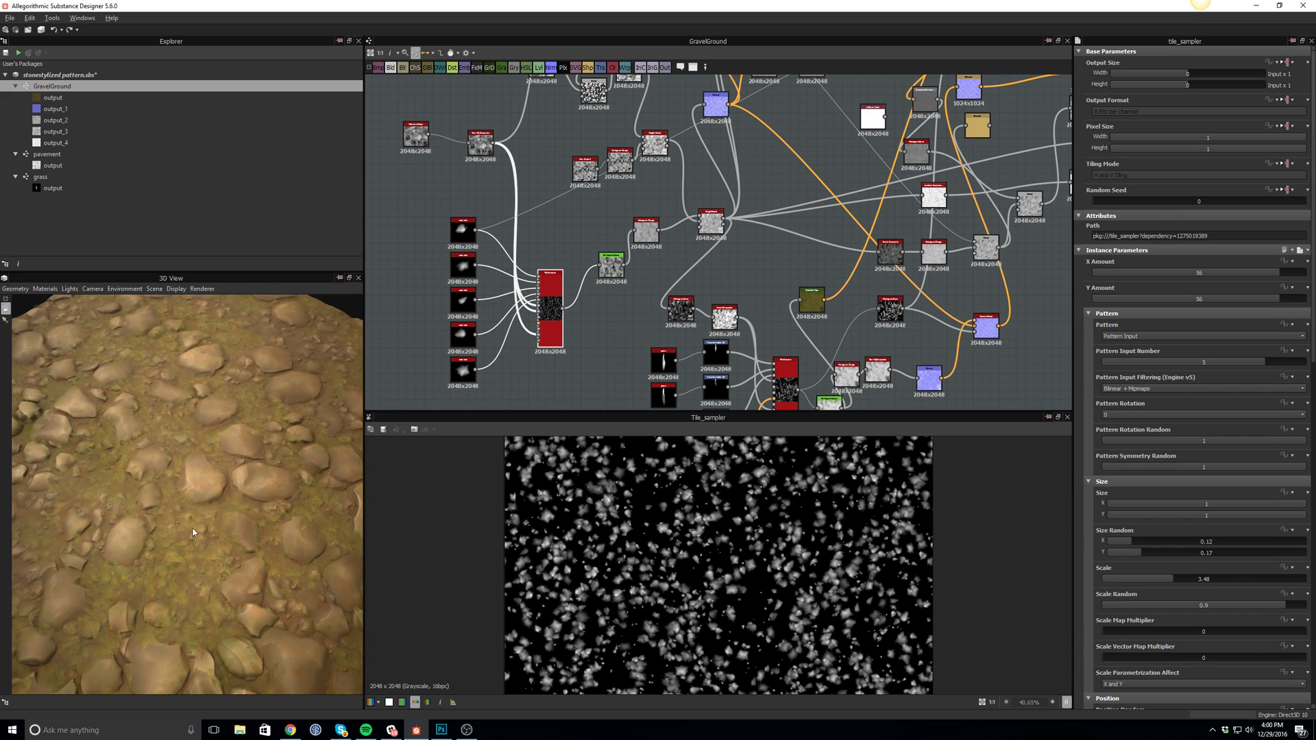
double_click(612, 273)
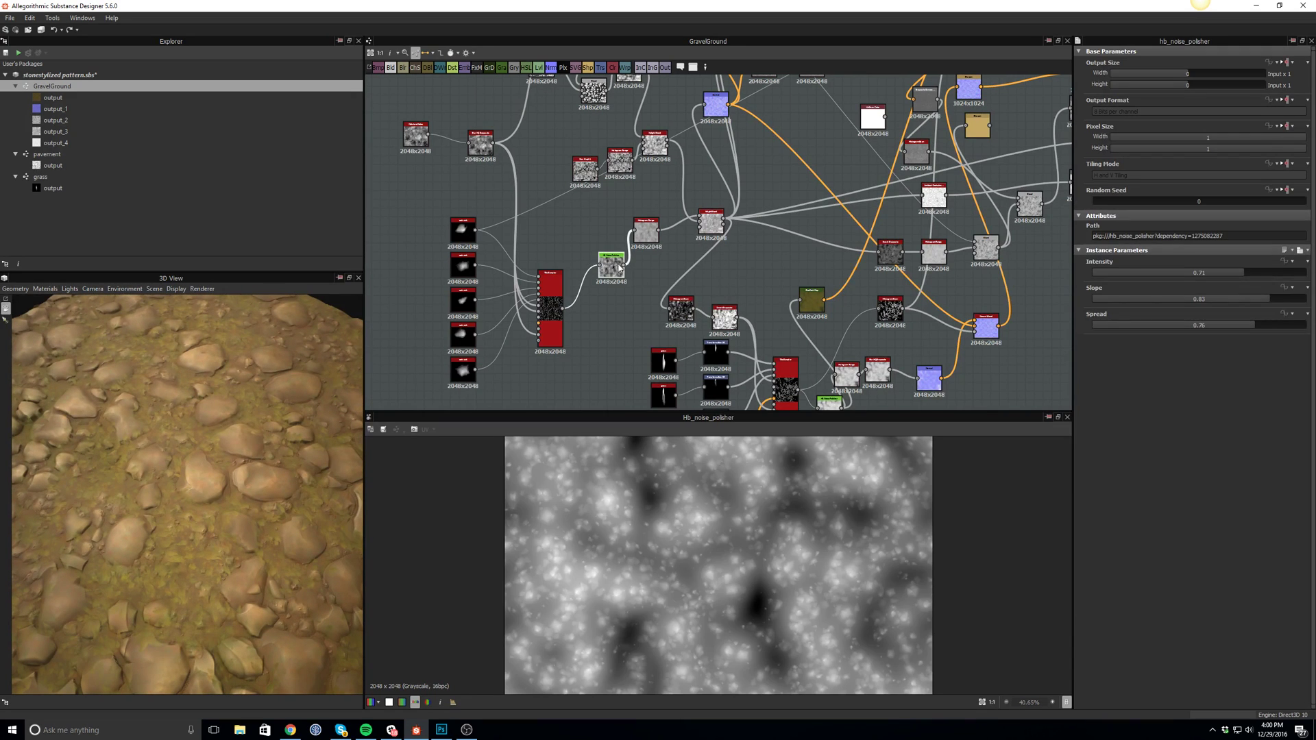
Zoom and pan the graph over to the grass nodes.
scroll(612, 269, up, 3)
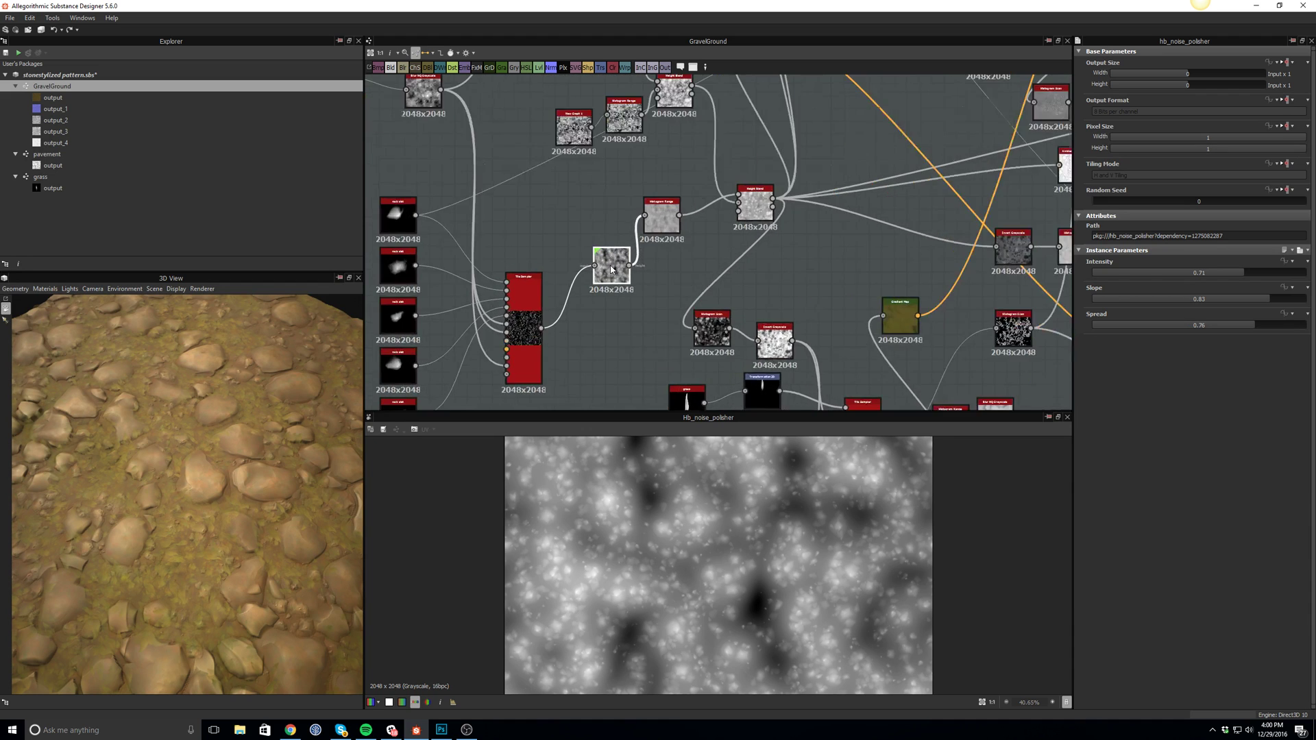
scroll(612, 268, up, 4)
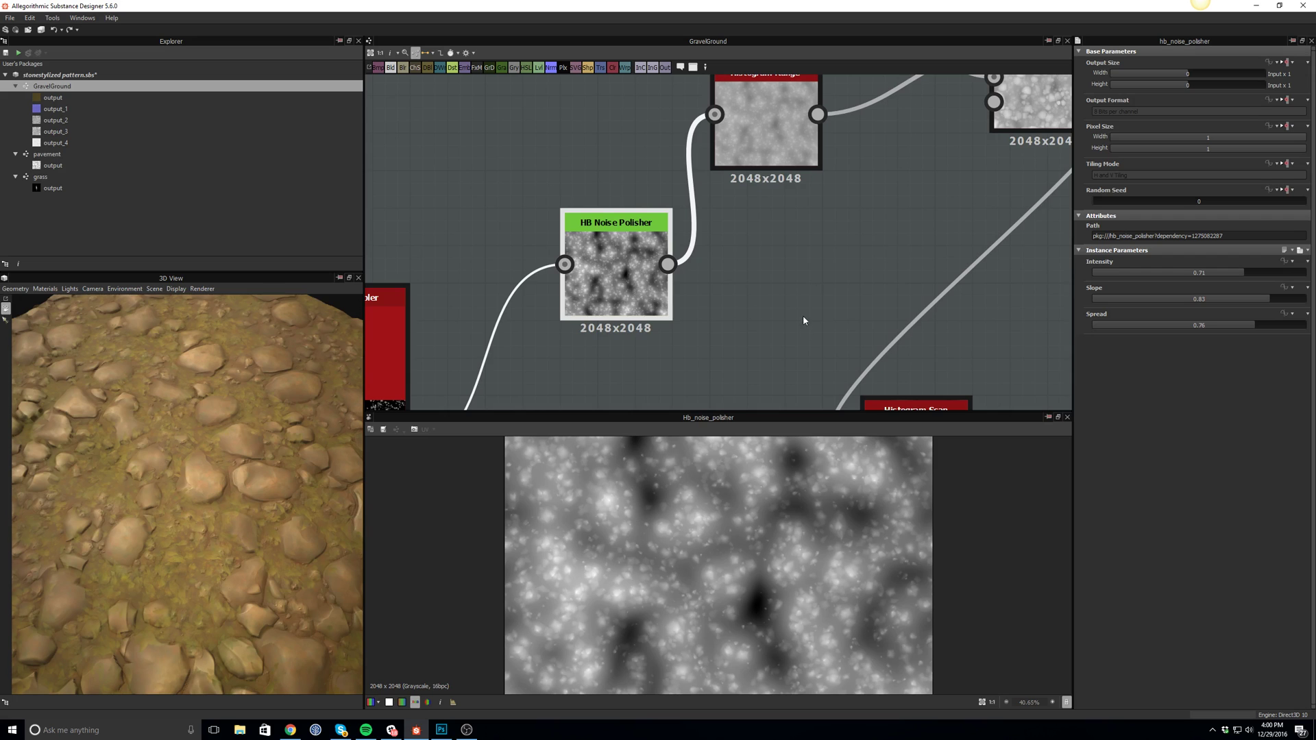
scroll(810, 299, down, 5)
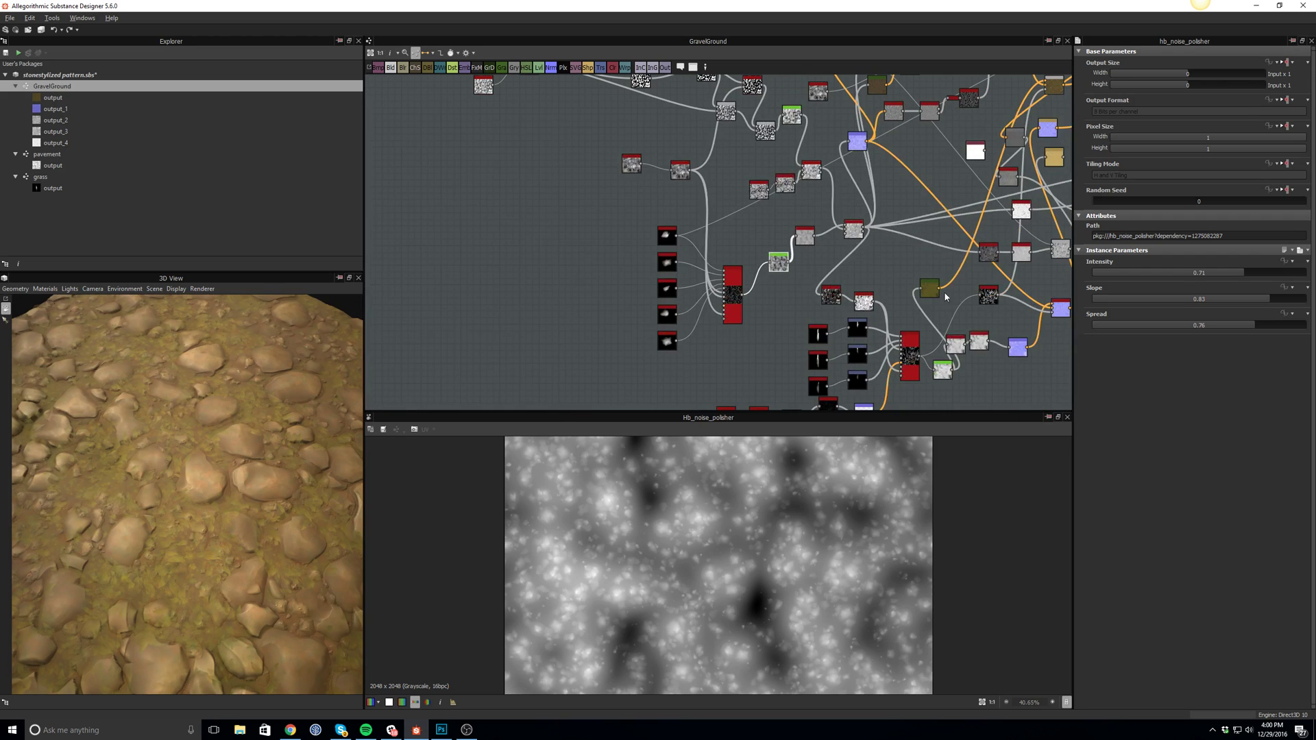
middle_drag(951, 296, 787, 259)
Preview the grass blade variations, the transformed blade, and the scattered grass leaves.
double_click(658, 293)
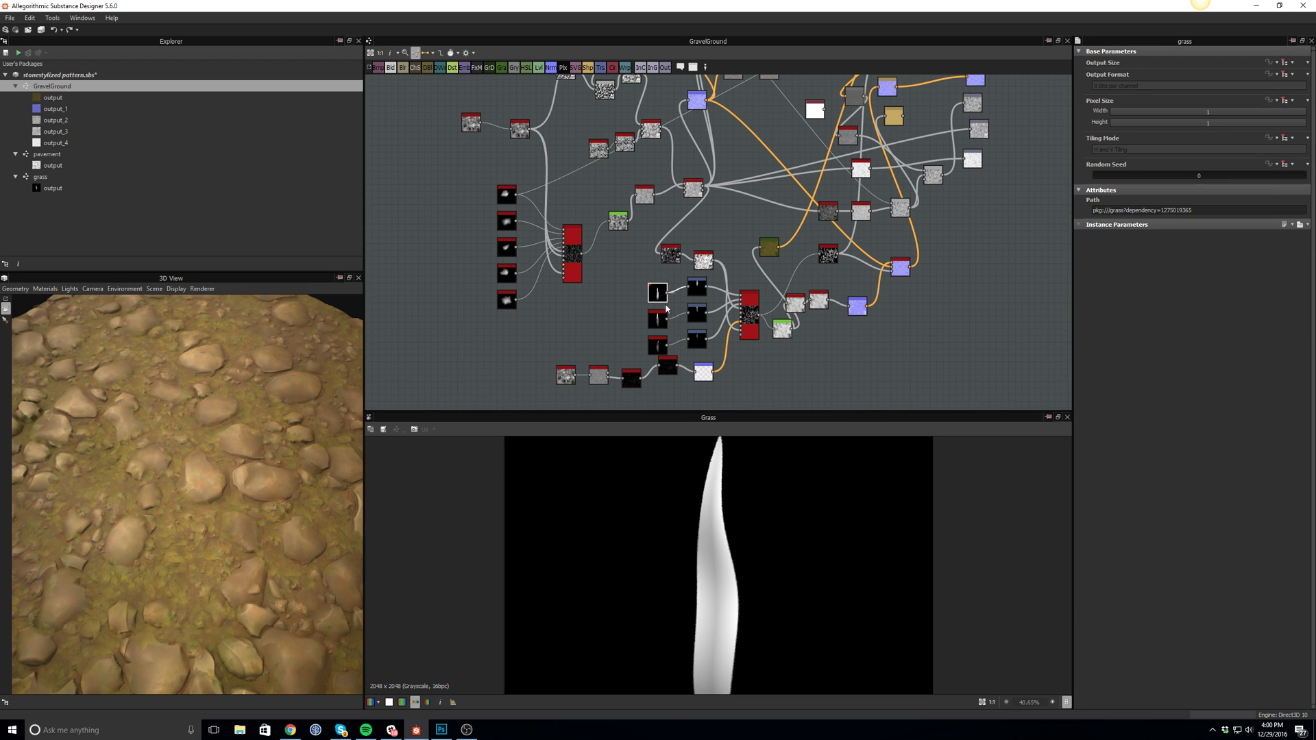
double_click(659, 318)
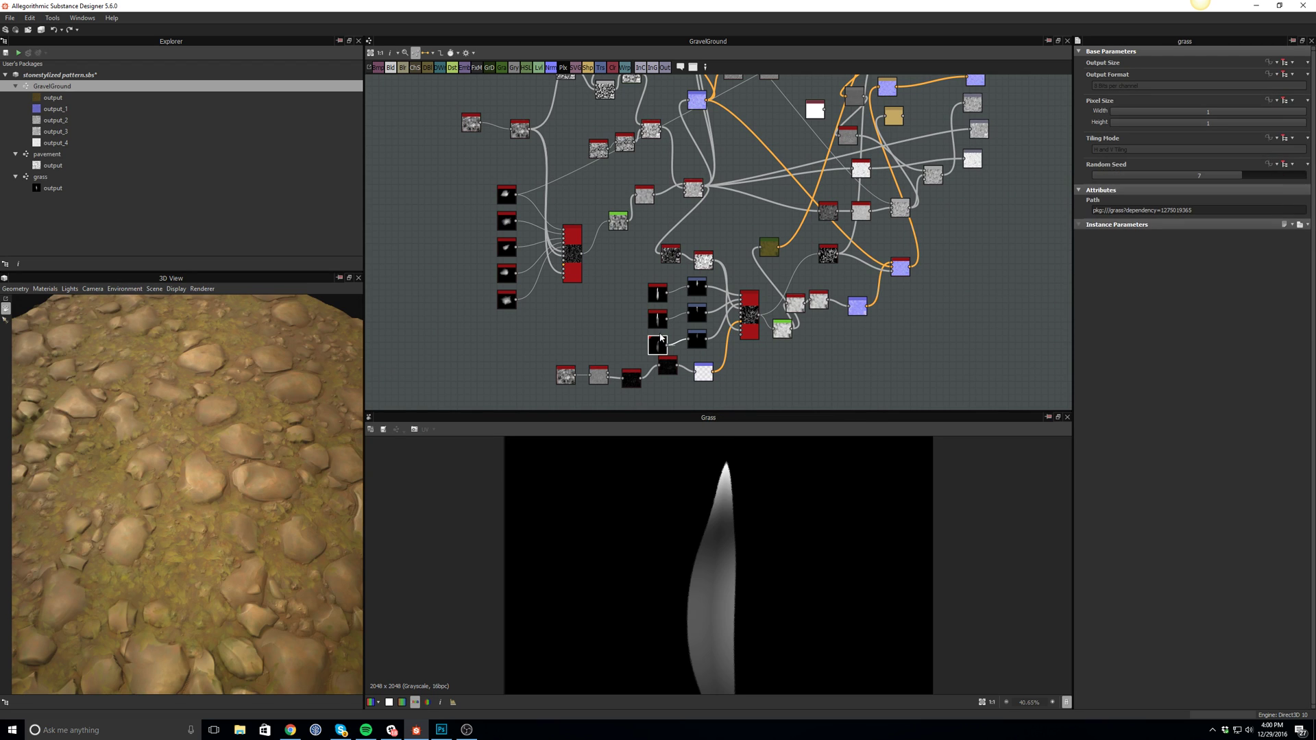
double_click(693, 319)
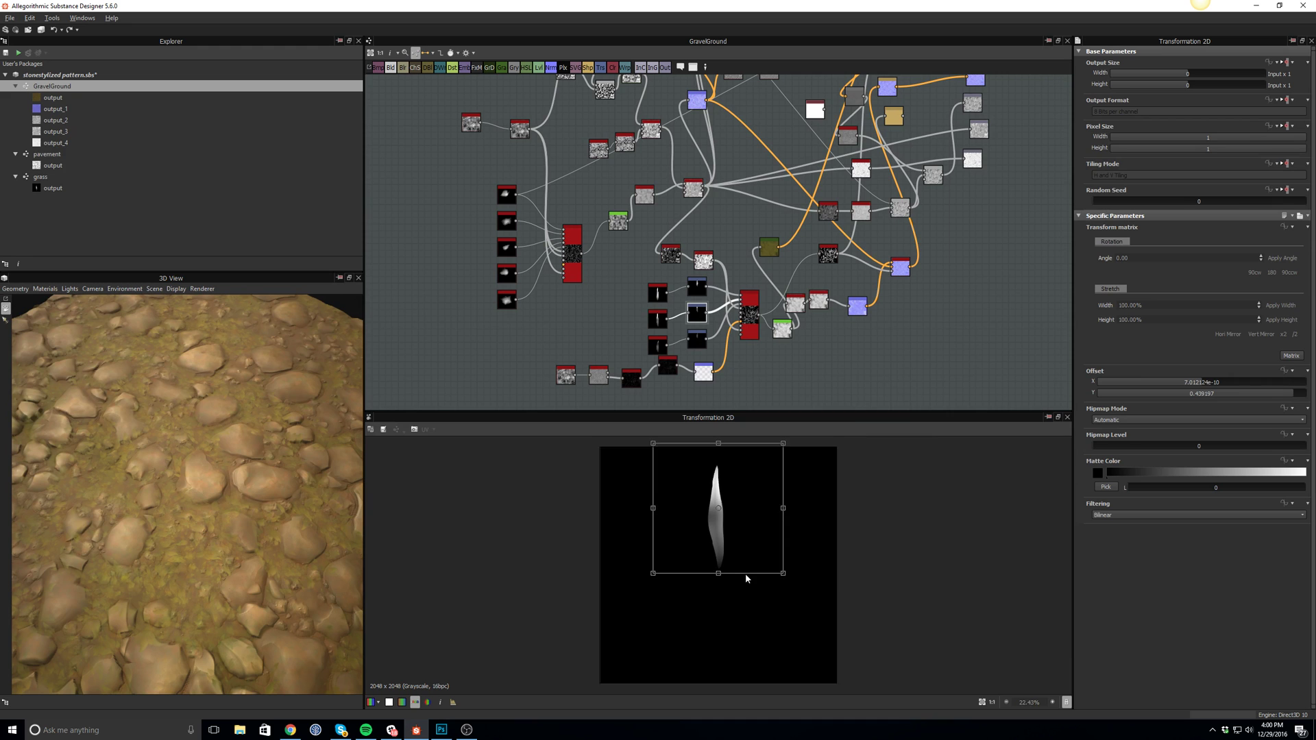
double_click(750, 319)
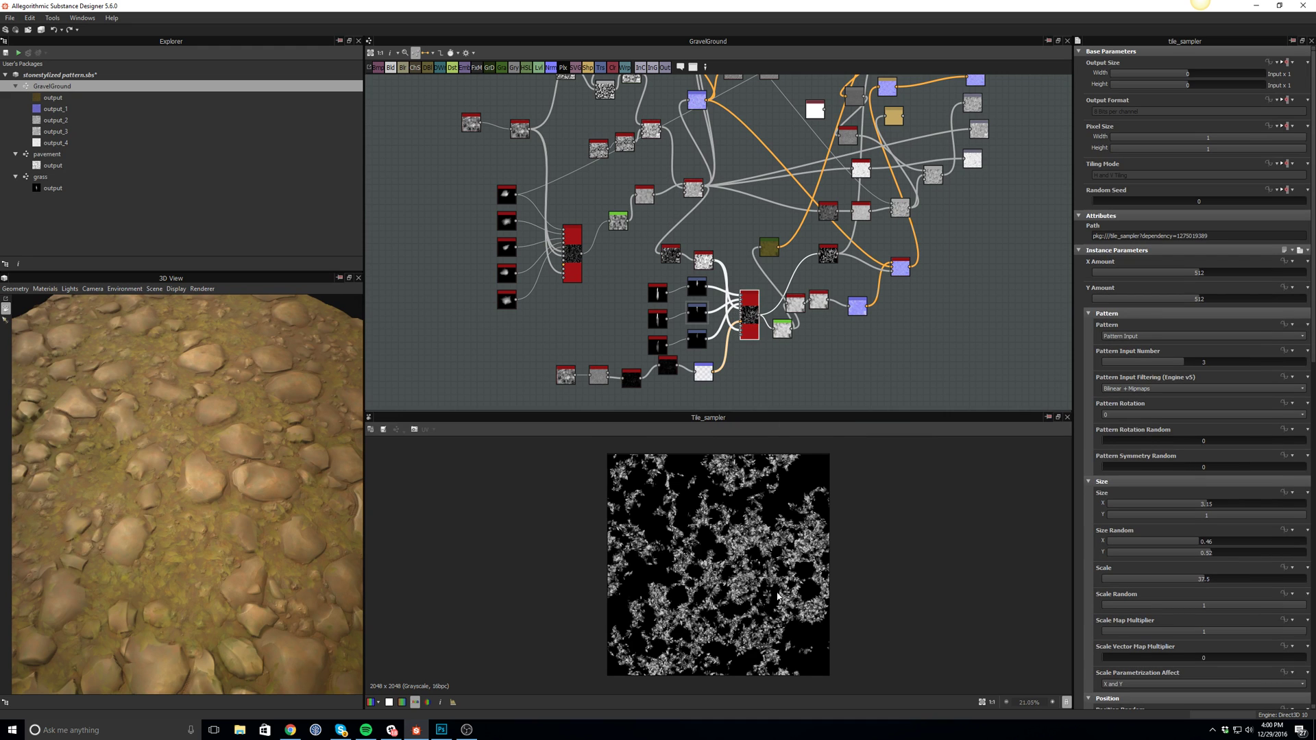
Preview the normal_blend map of the gravel stones and orbit the 3D view down.
scroll(763, 586, up, 5)
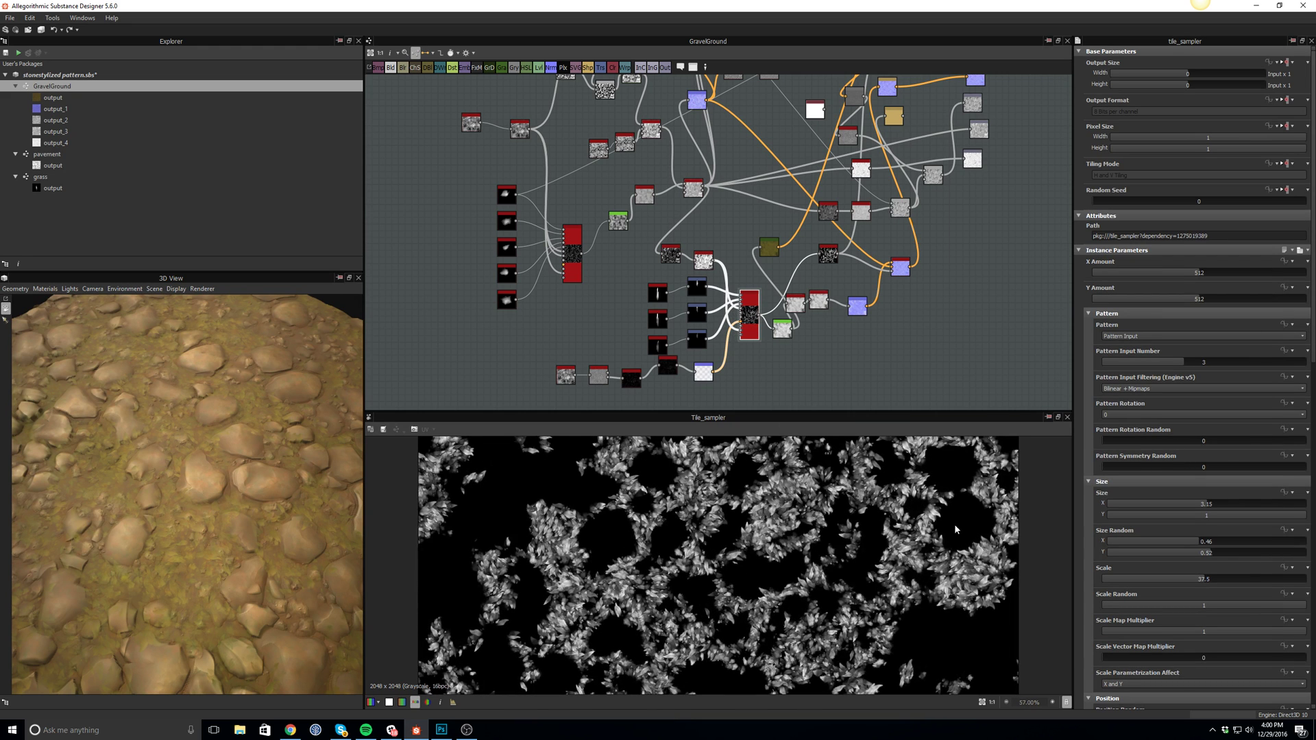
middle_drag(901, 272, 829, 353)
double_click(828, 351)
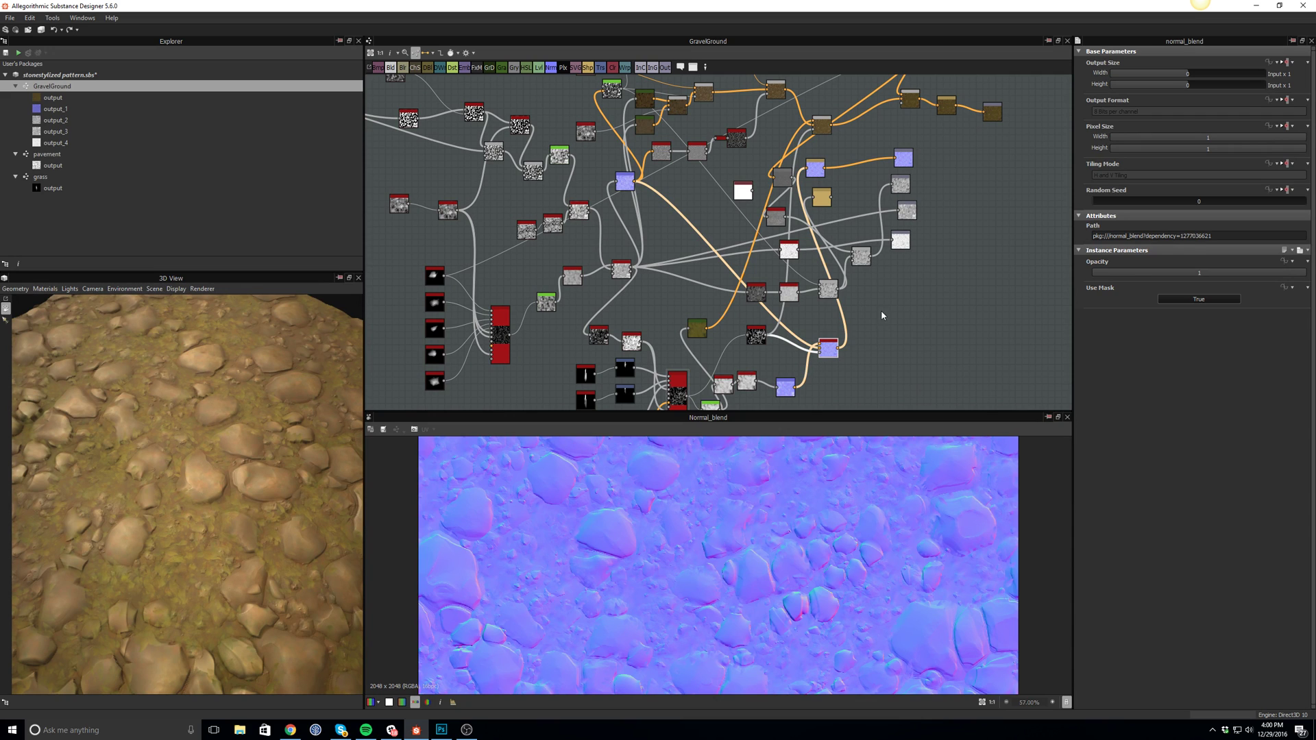
middle_drag(886, 365, 882, 431)
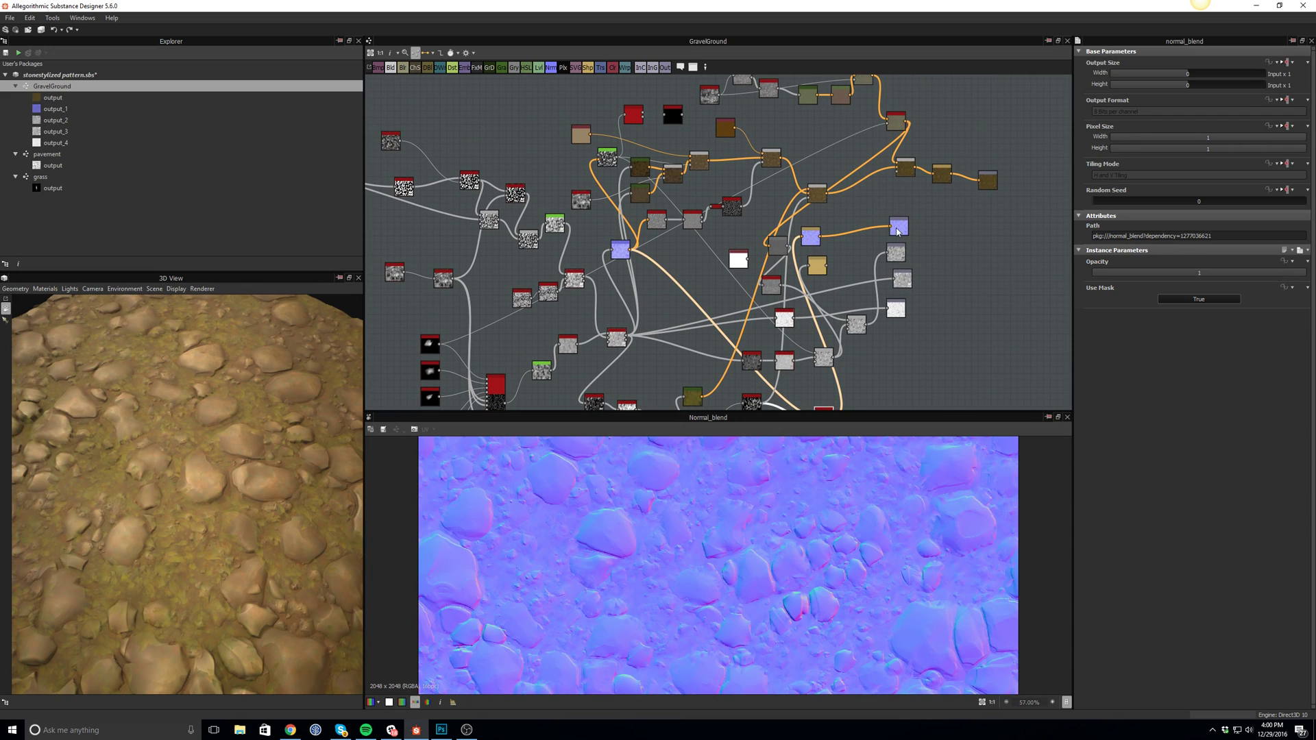
drag(232, 439, 413, 320)
Set the graph's Random Seed to 1, check the new layout in 3D, and select the pavement node.
click(412, 307)
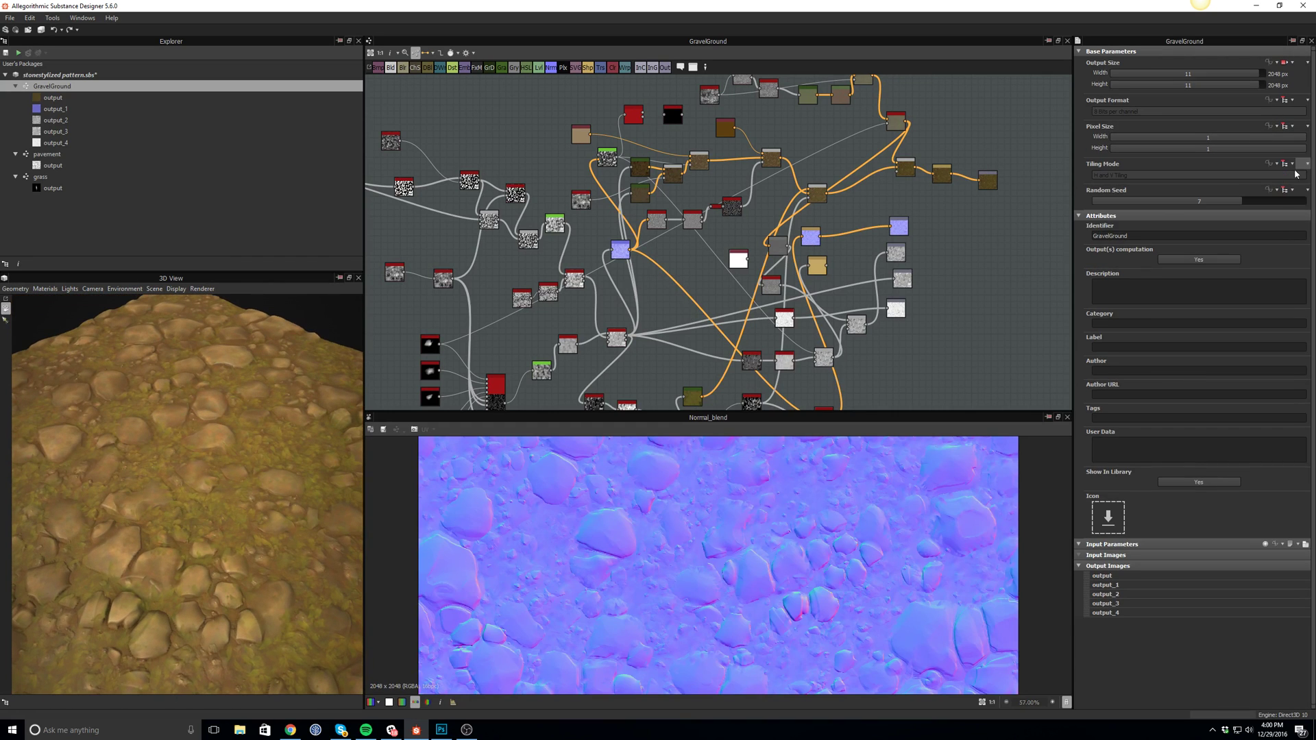
click(1114, 202)
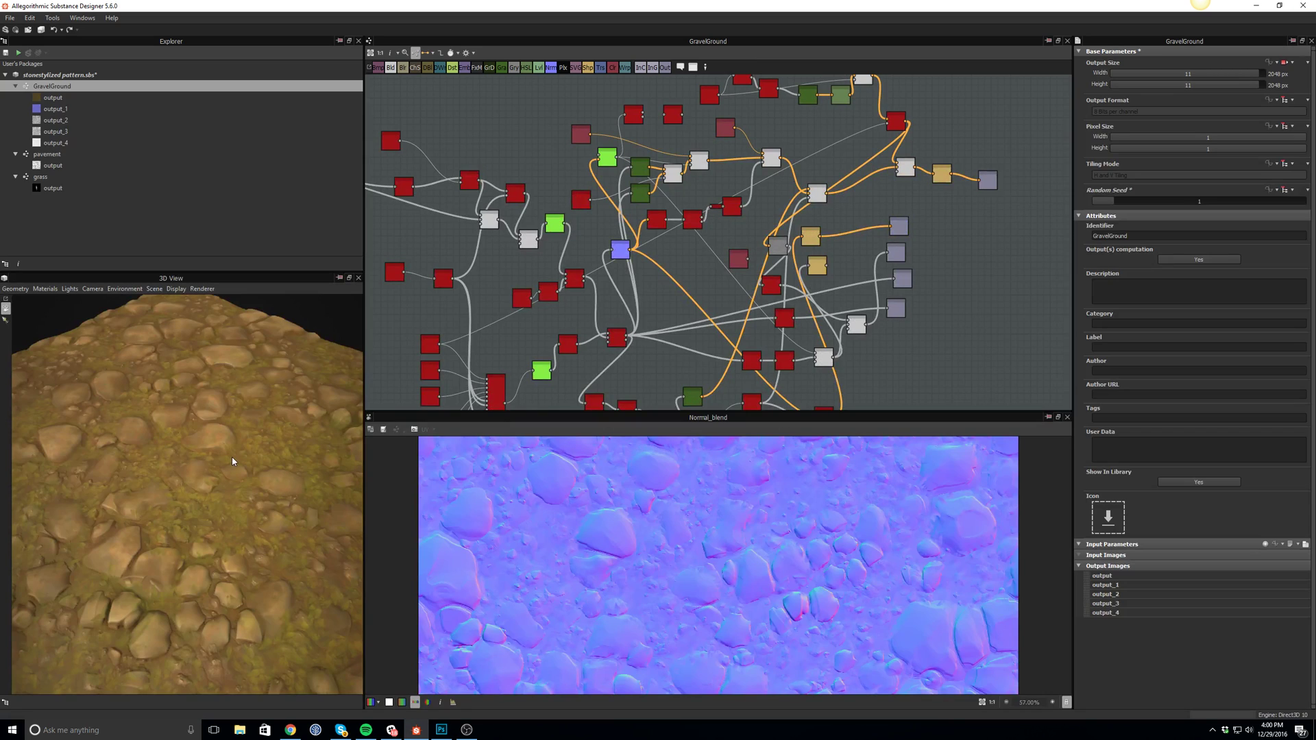
drag(241, 445, 256, 507)
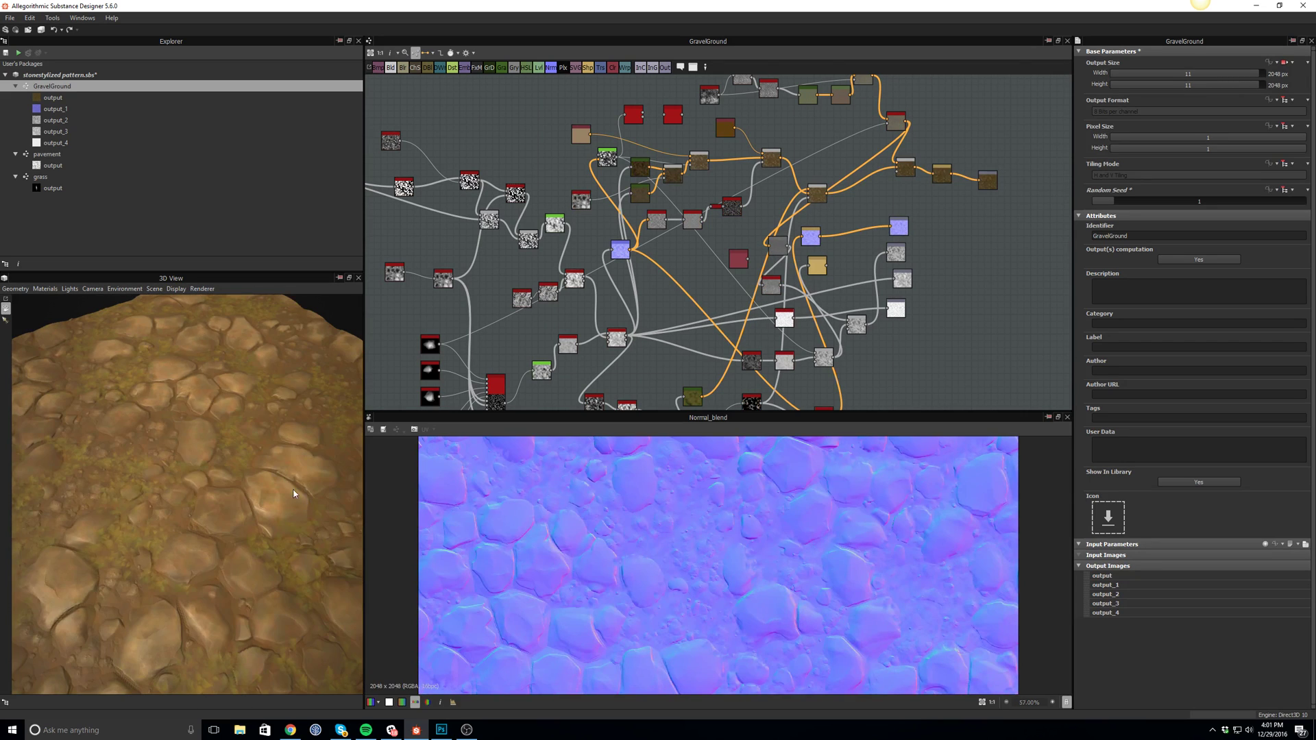
drag(205, 491, 234, 489)
drag(217, 554, 641, 414)
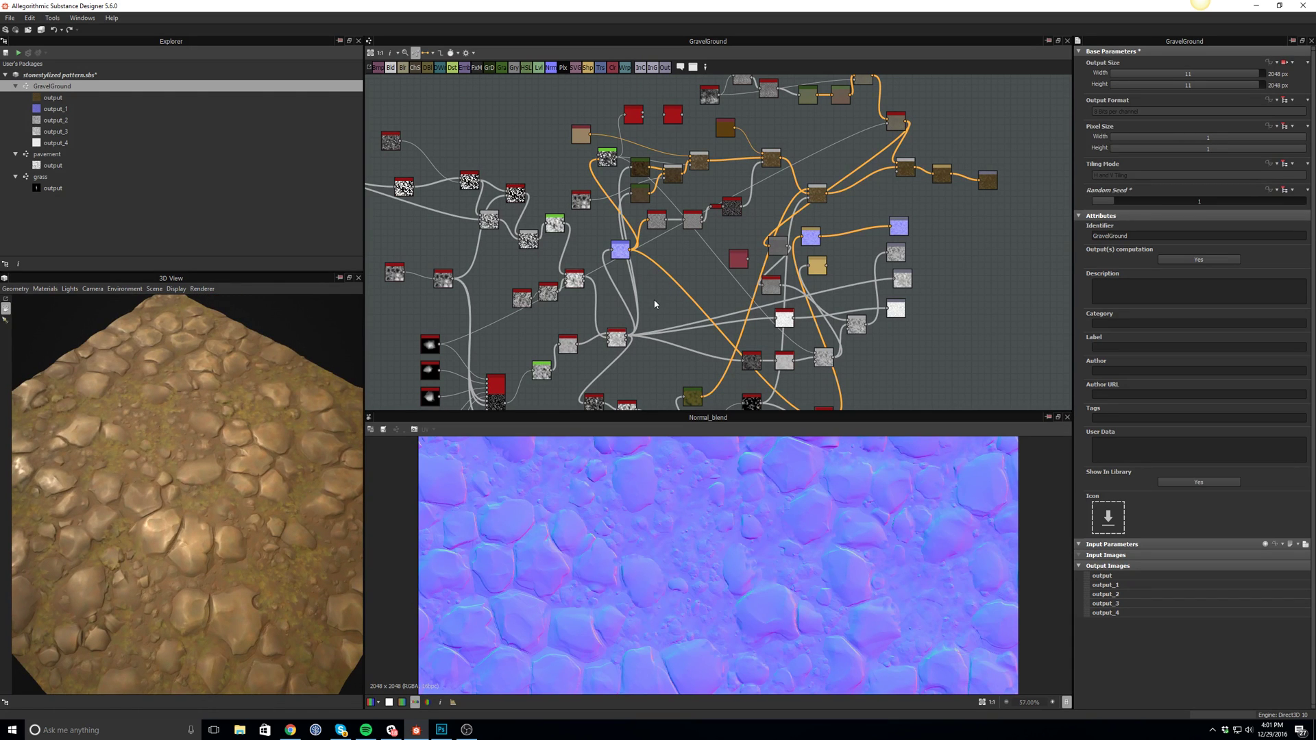
scroll(631, 308, up, 5)
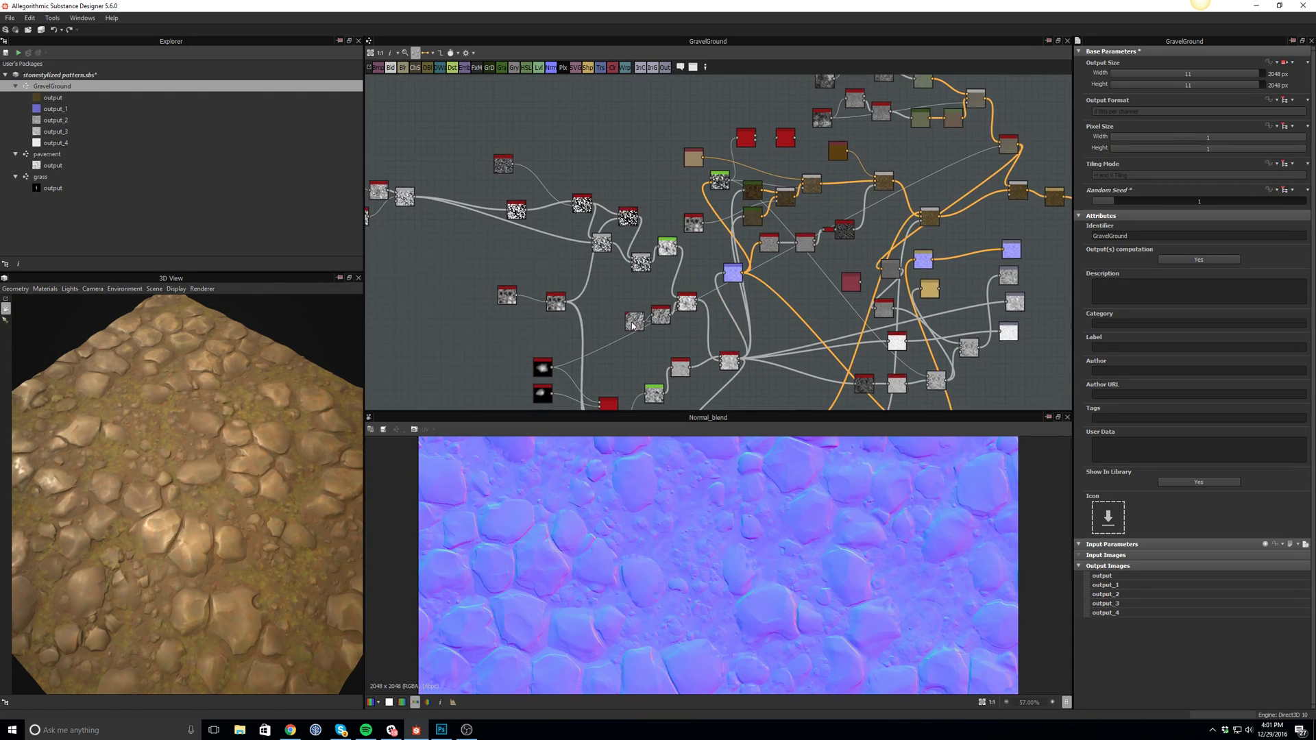
click(631, 328)
Set the Height Blend node's Height Offset to 0.45.
double_click(630, 328)
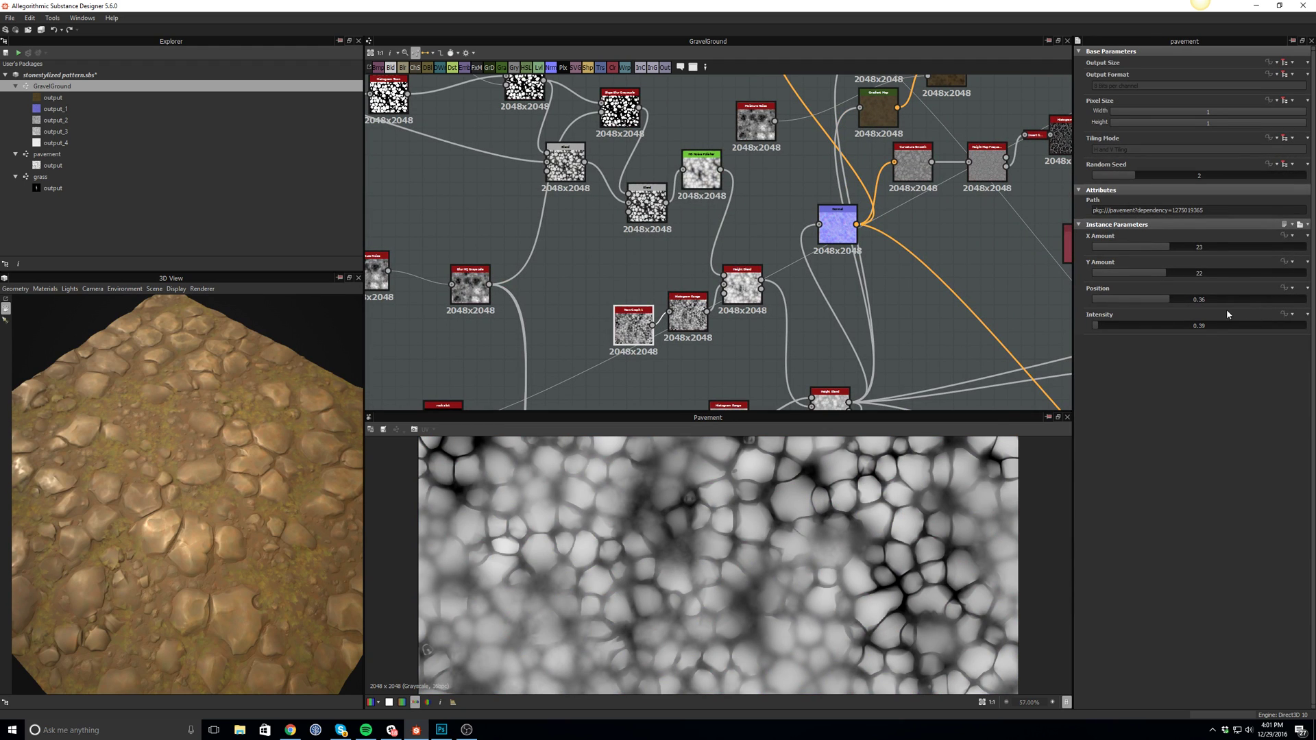
double_click(743, 286)
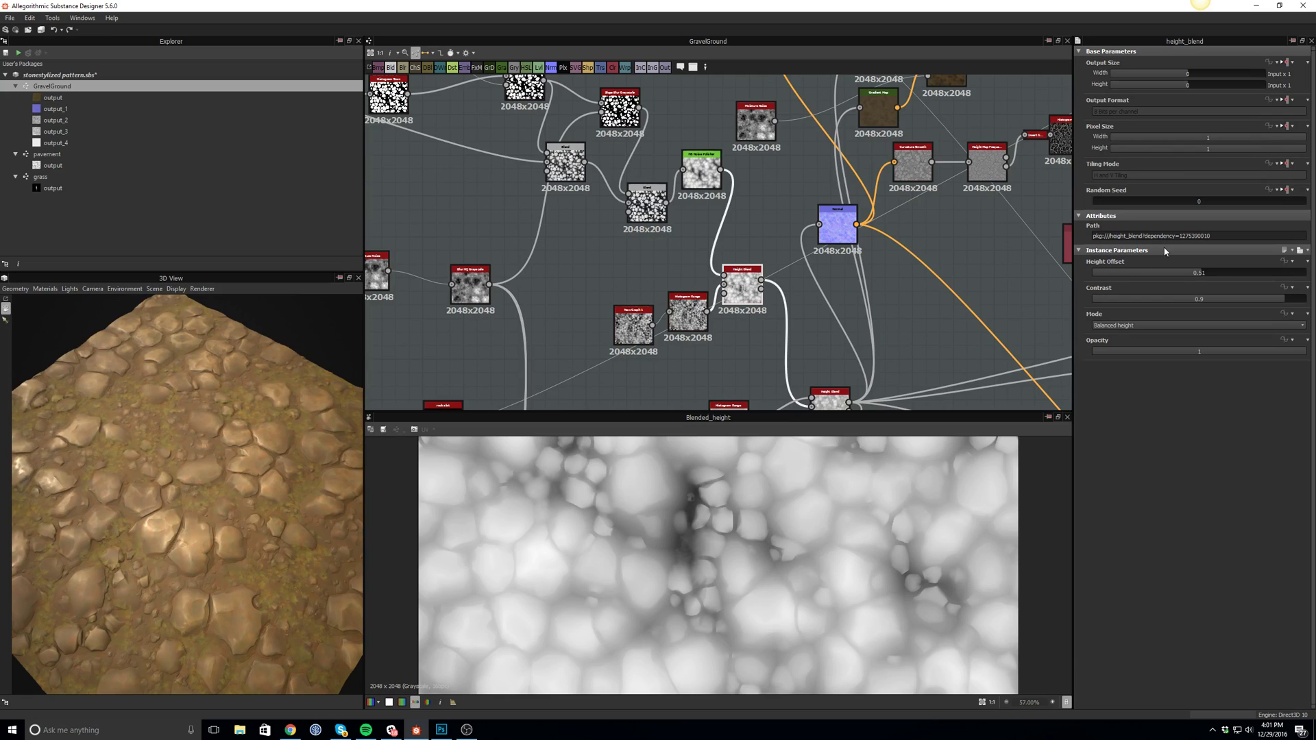
click(1206, 272)
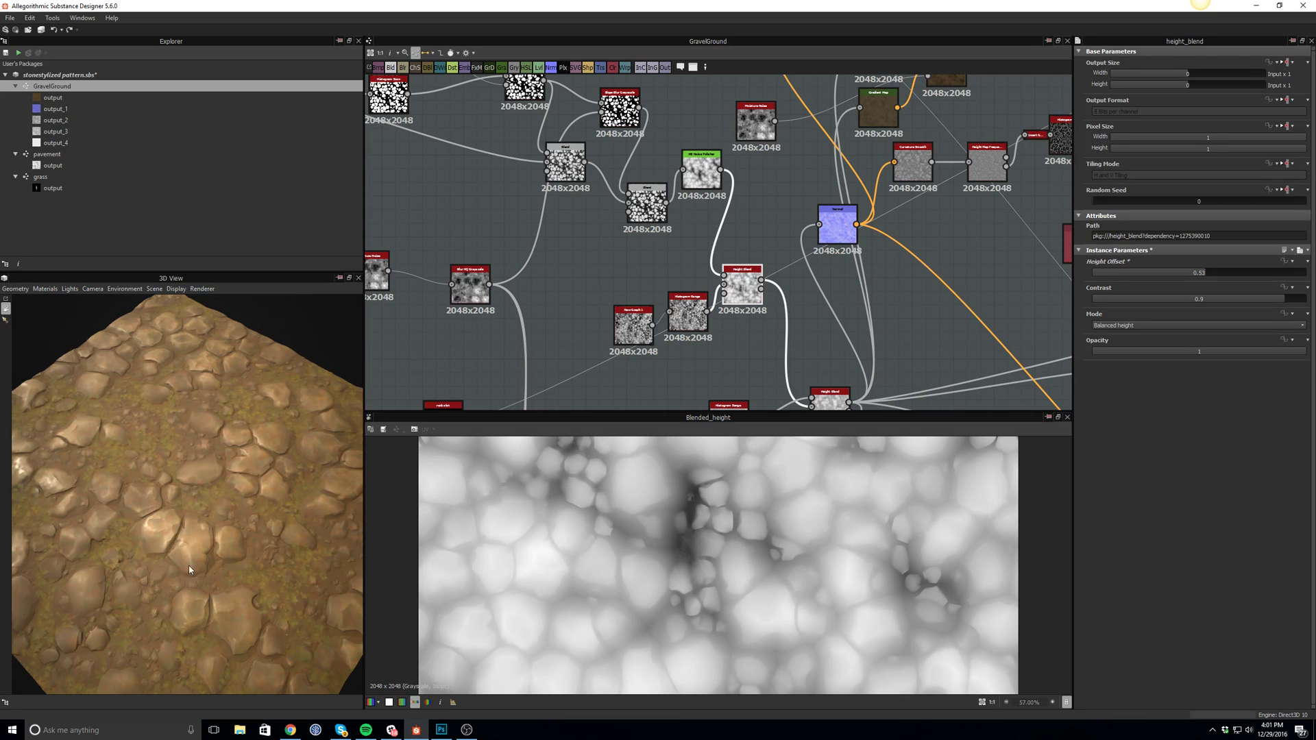
click(1190, 278)
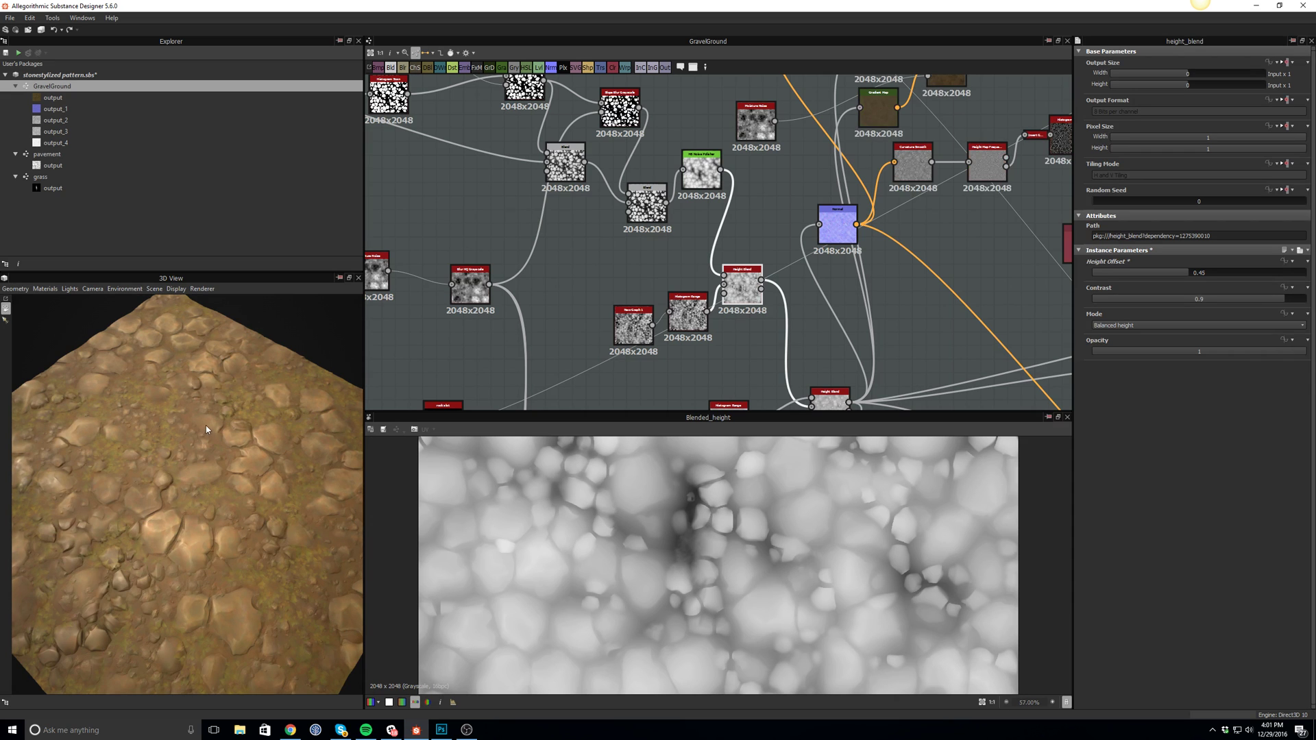
Inspect the stones in 3D and move the HBgrungegen node up beside the red nodes.
drag(273, 500, 204, 539)
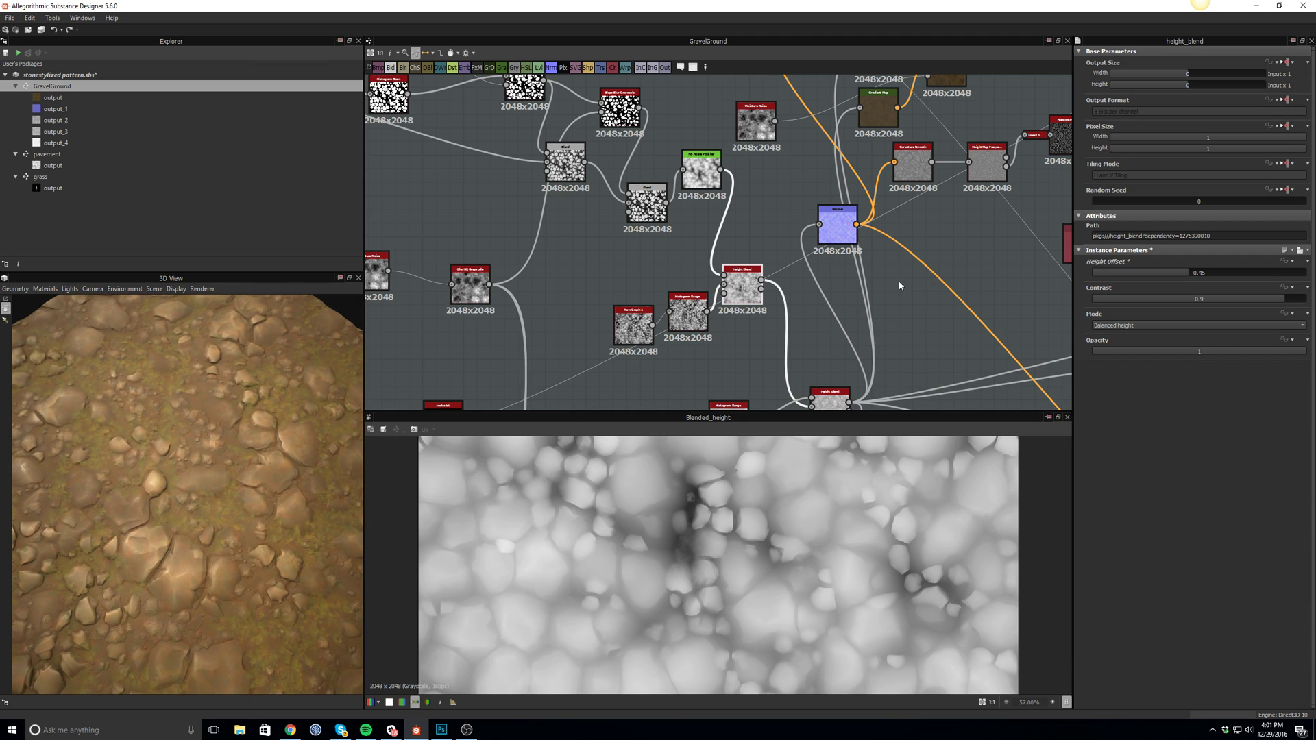
middle_drag(792, 288, 809, 312)
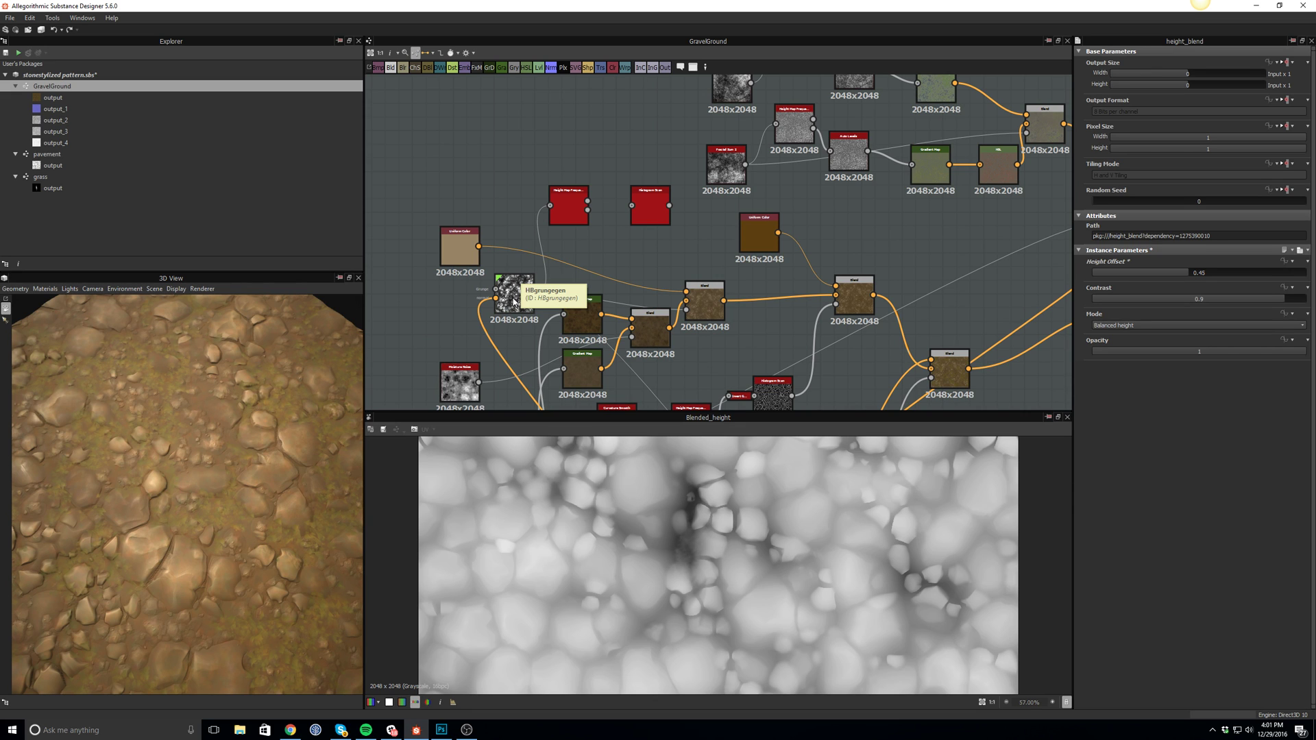
drag(512, 305, 485, 206)
Preview the HBgrungegen grunge mask, then the Blend nodes it drives, including the 0.62-opacity blend.
double_click(485, 206)
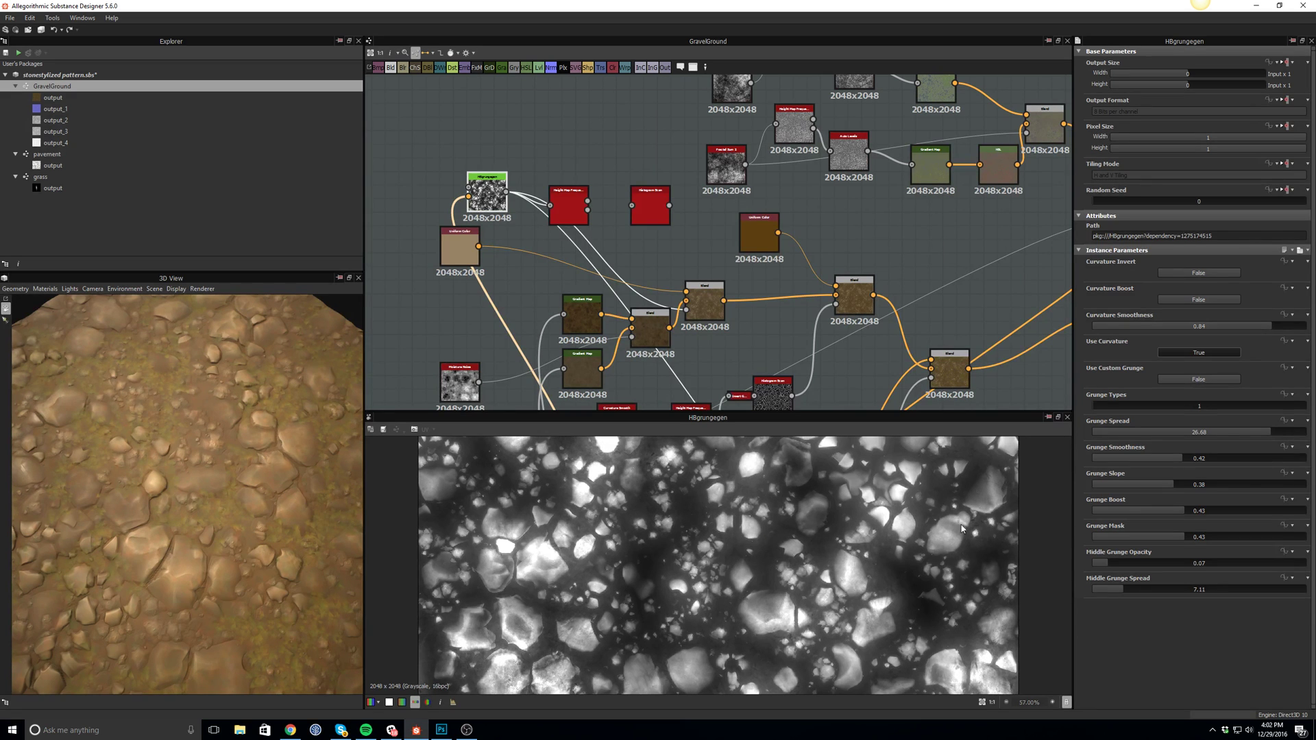
click(699, 309)
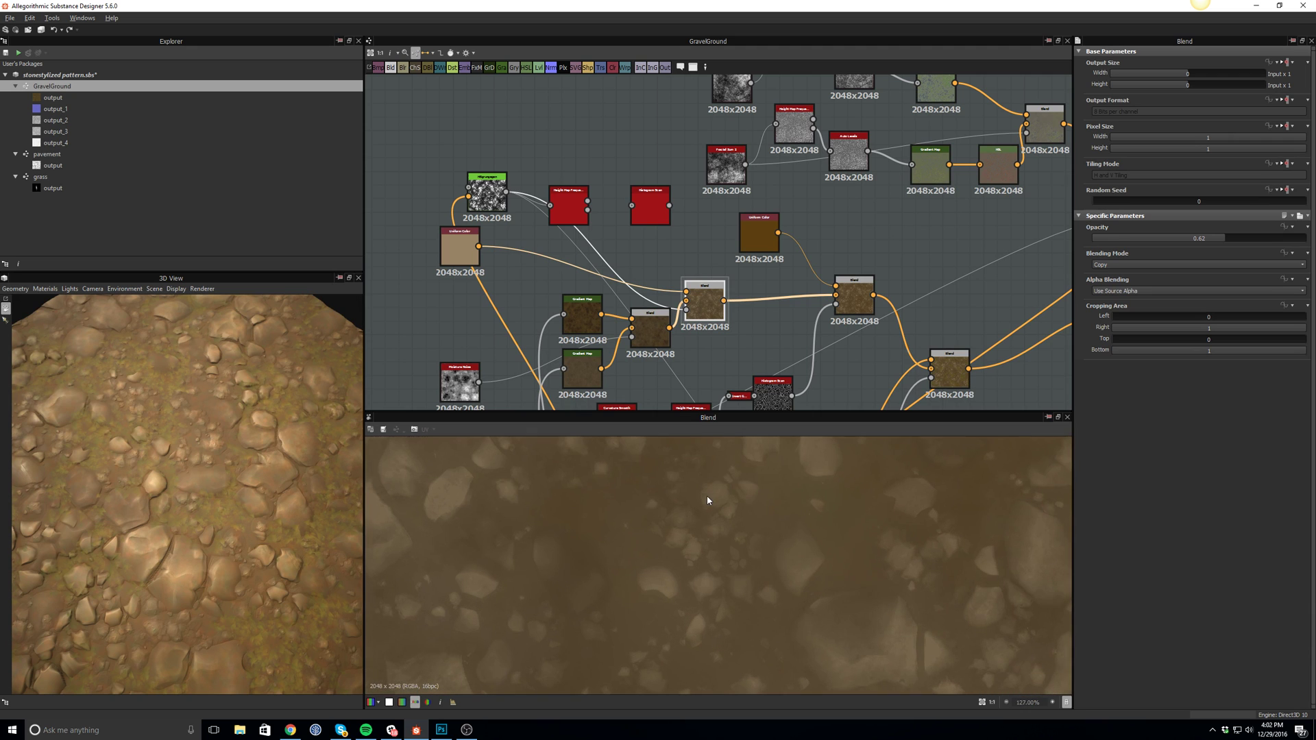
click(642, 331)
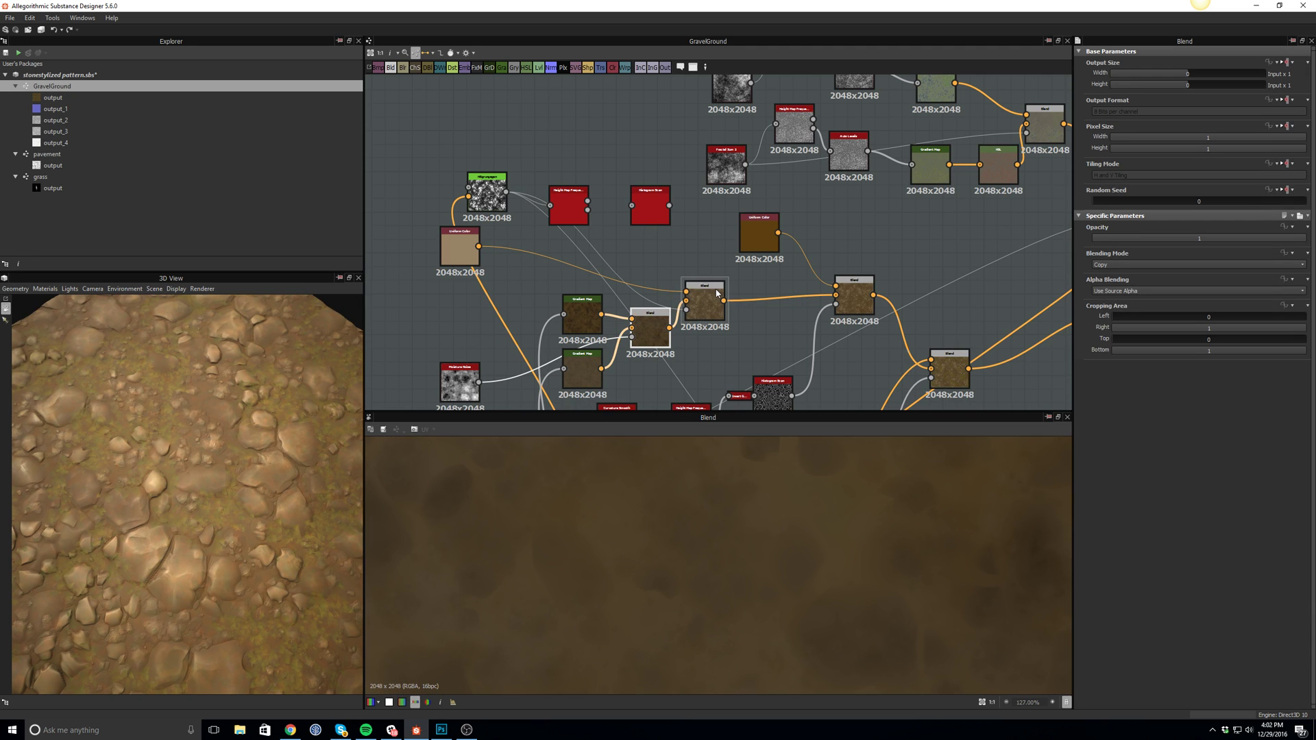
click(704, 301)
Preview the 0.75-opacity Overlay Blend feeding the output, showing the greenish-brown stony ground colour.
scroll(804, 579, down, 5)
scroll(804, 579, down, 1)
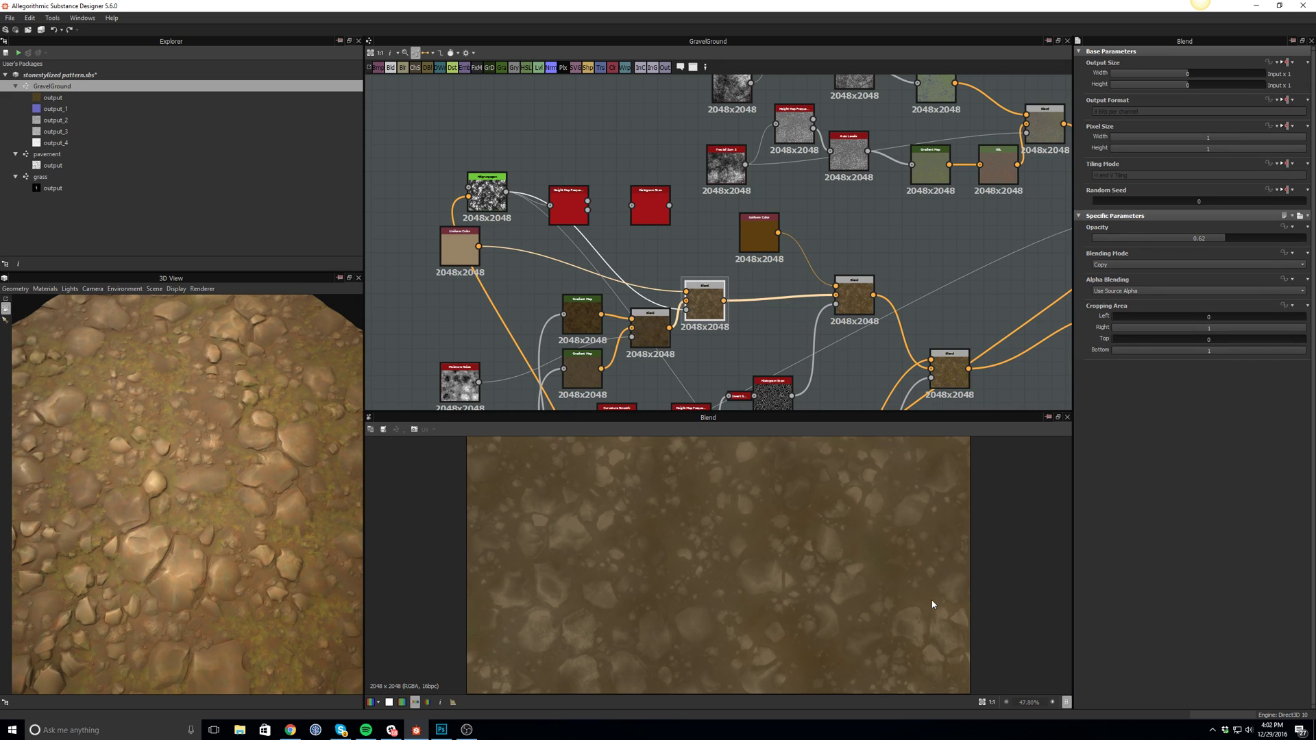
middle_drag(953, 307, 574, 340)
scroll(574, 340, down, 1)
click(746, 337)
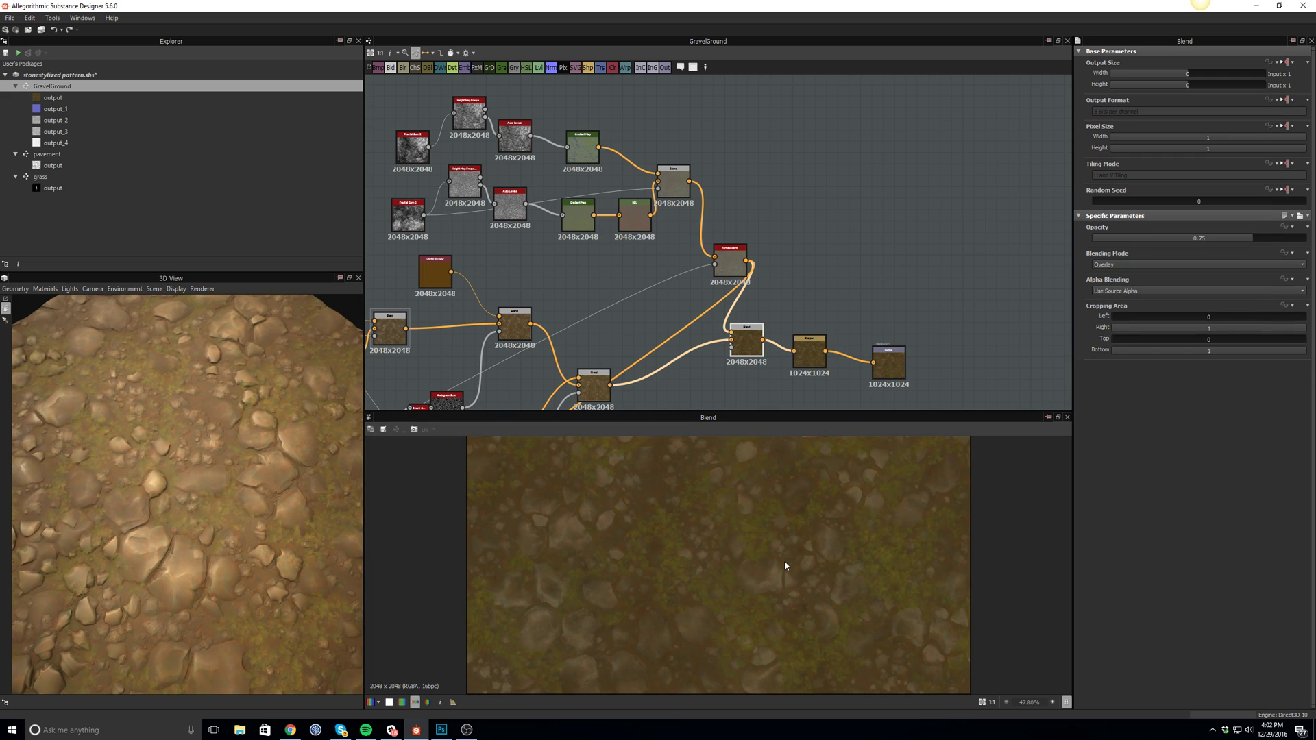
scroll(780, 520, up, 1)
scroll(779, 520, up, 1)
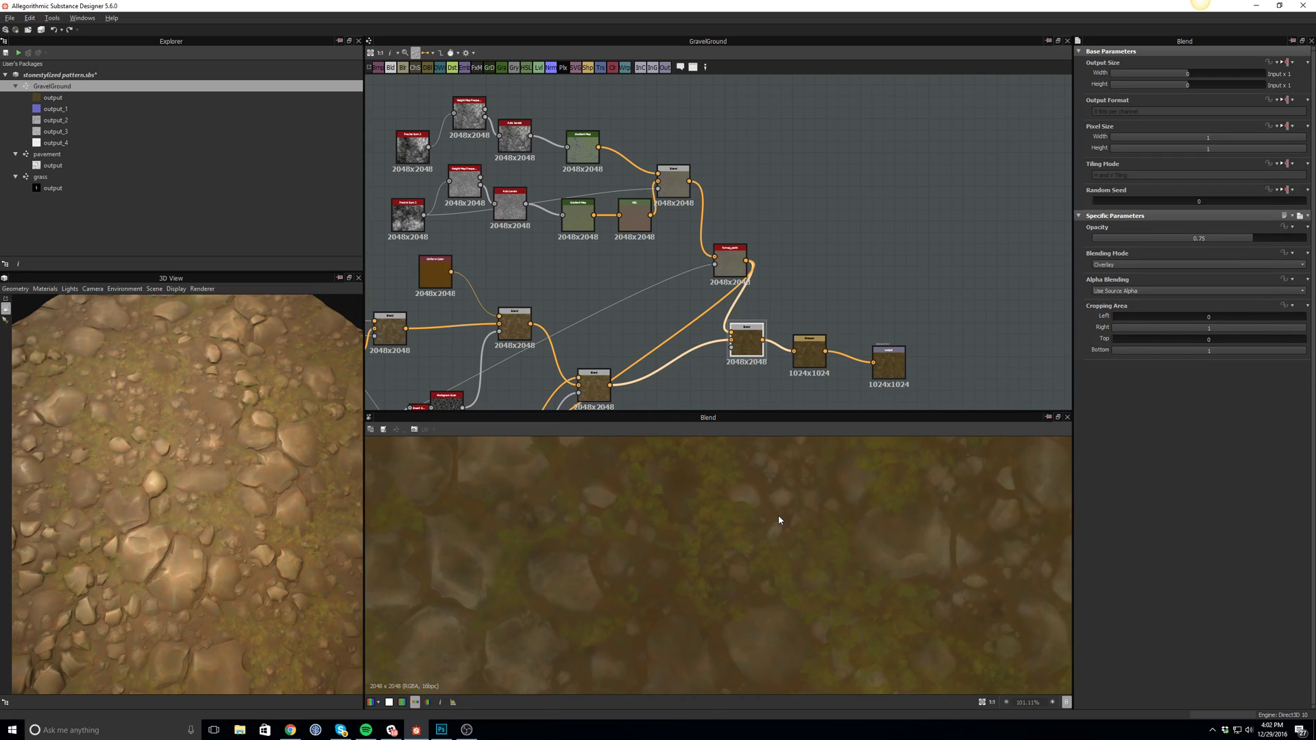
Preview output through output_4 in turn: base colour, normal, roughness, height and ambient occlusion.
click(886, 359)
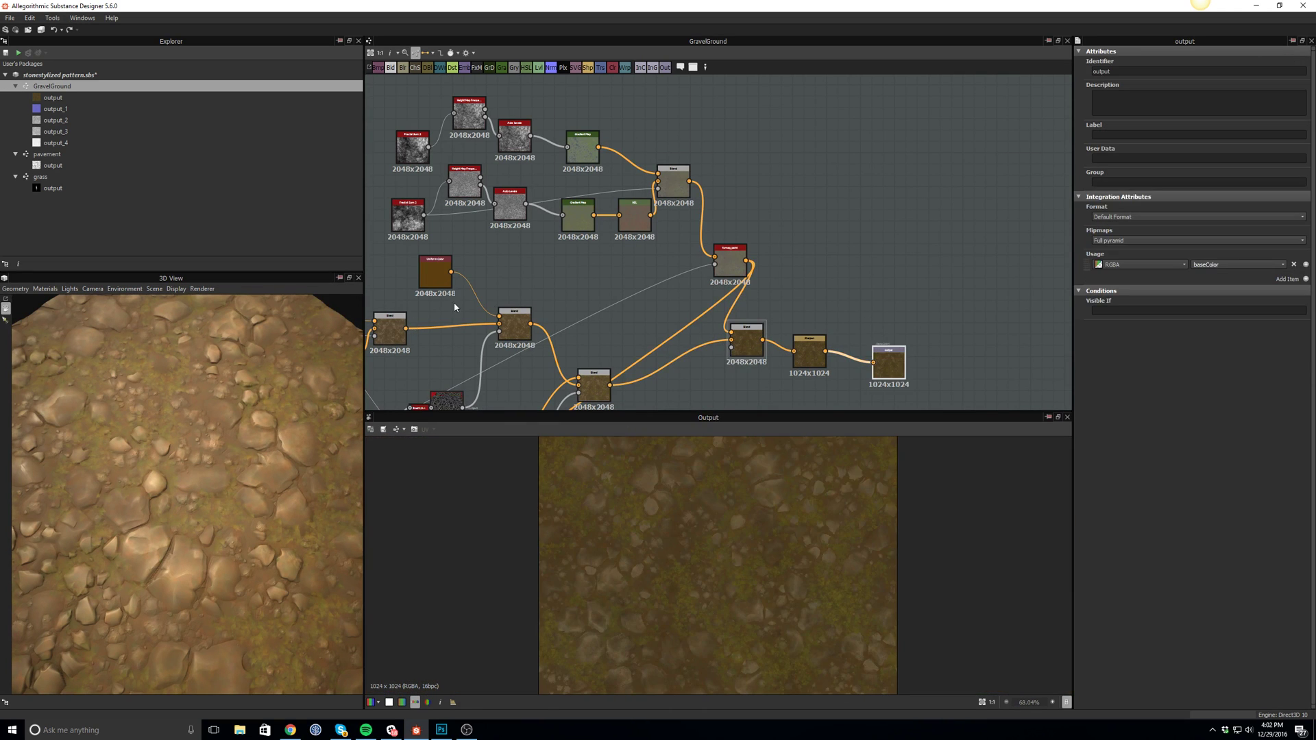
middle_drag(577, 361, 621, 162)
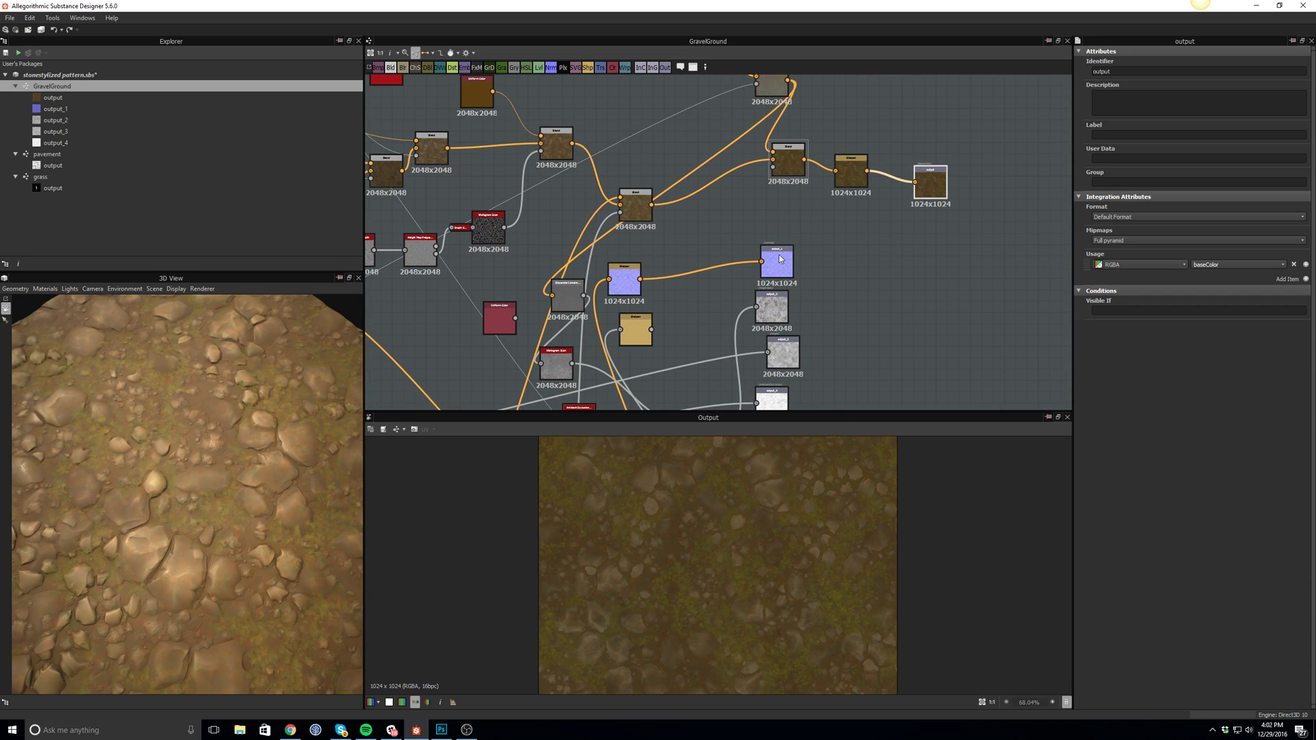
click(781, 258)
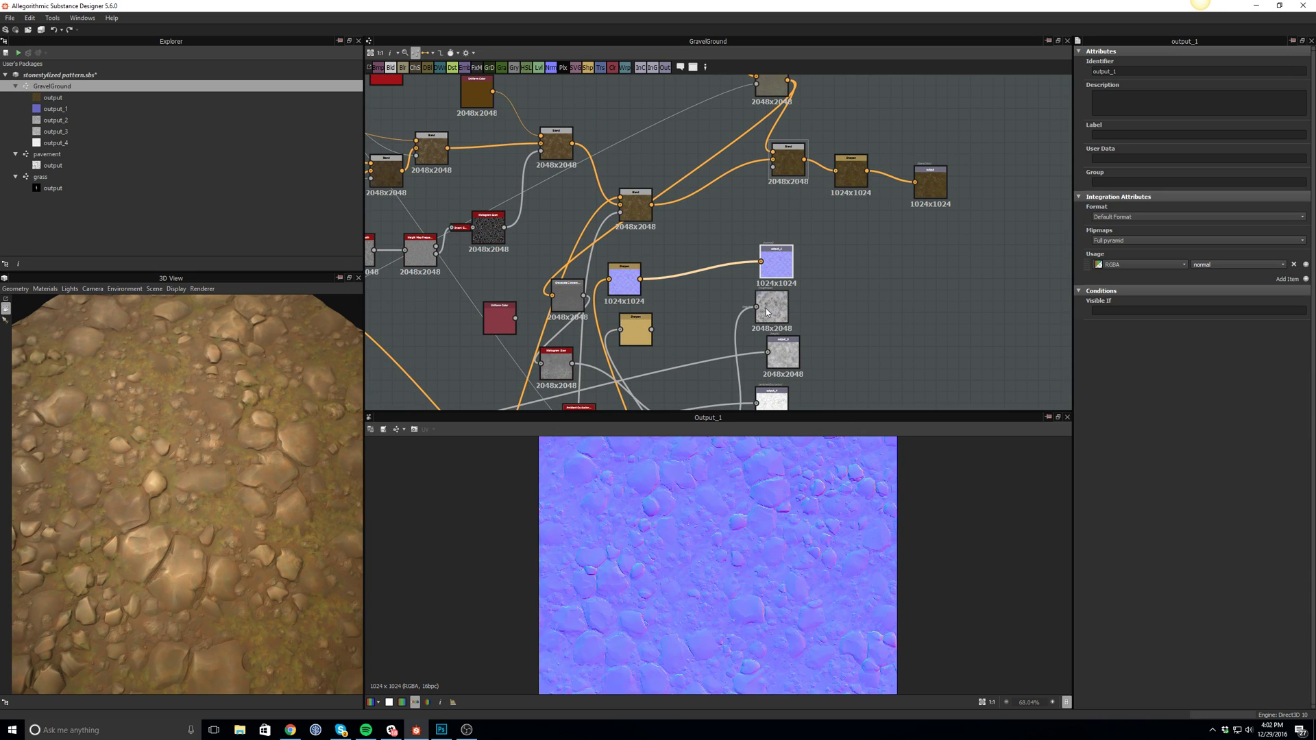
click(767, 312)
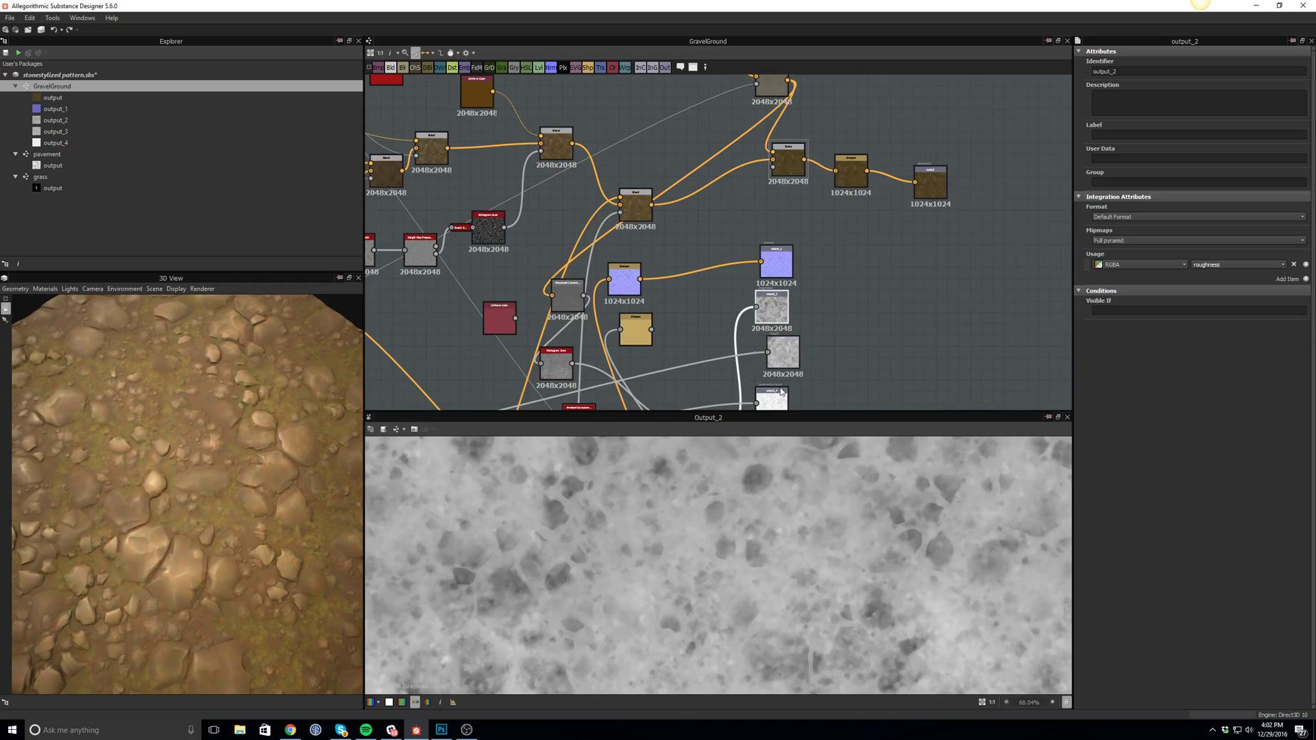
click(782, 363)
middle_drag(838, 291, 870, 198)
click(815, 310)
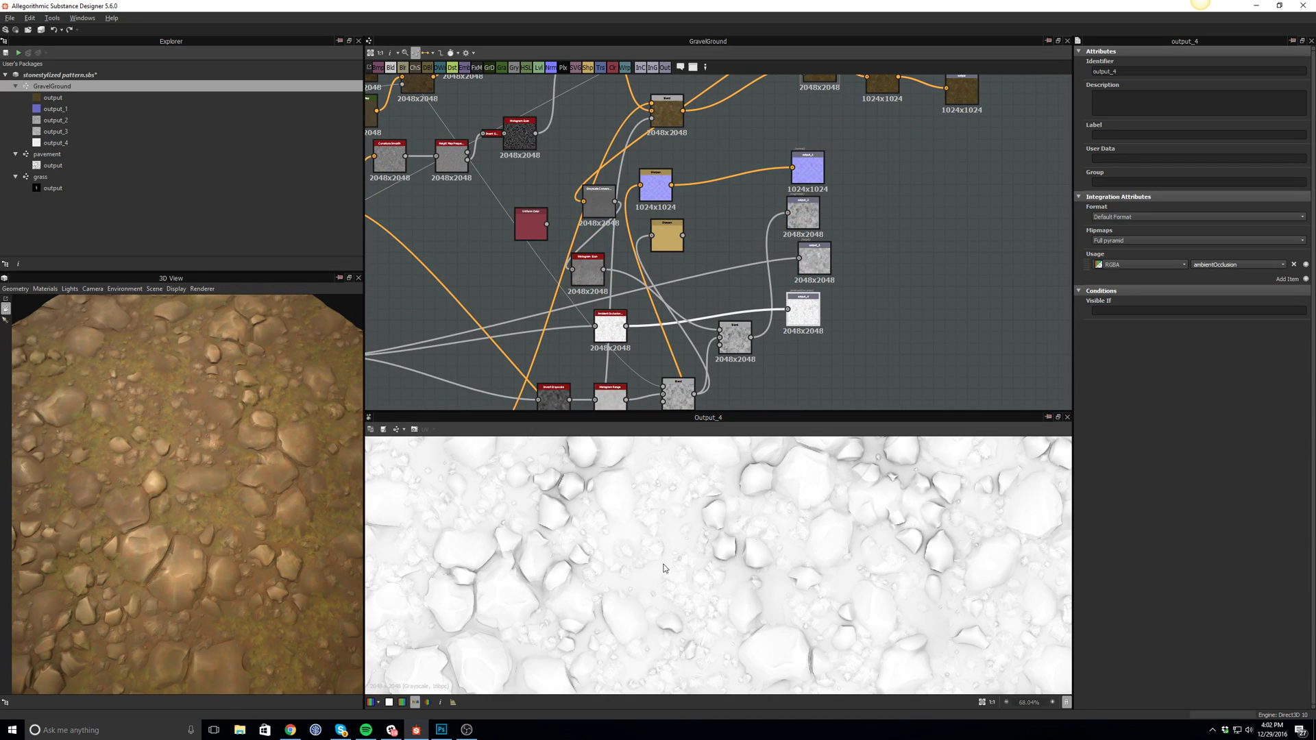